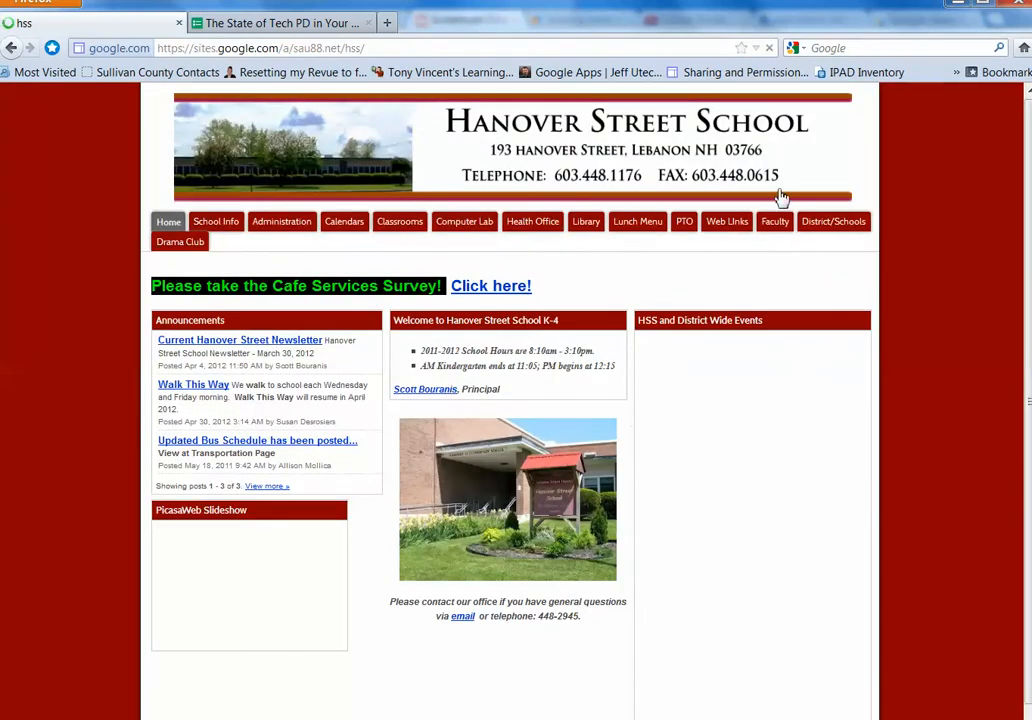
# - Open the Student Portfolio Login from the school website and sign in with the account username and password, without storing the password in the browser
pyautogui.moveTo(775, 222)
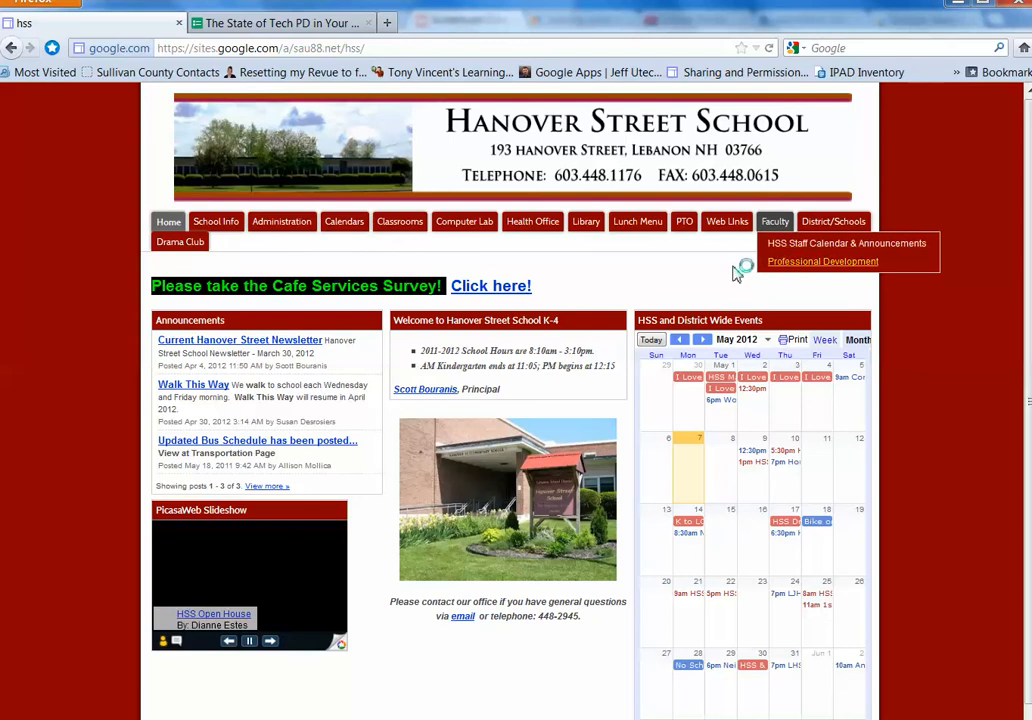
pyautogui.moveTo(735, 224)
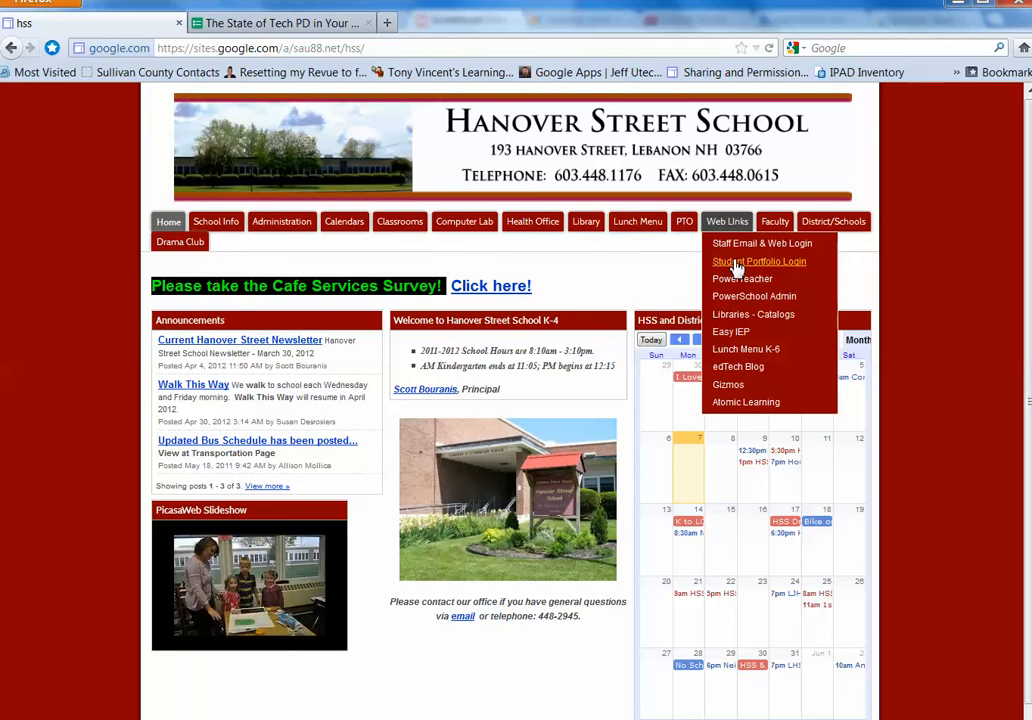
pyautogui.click(736, 264)
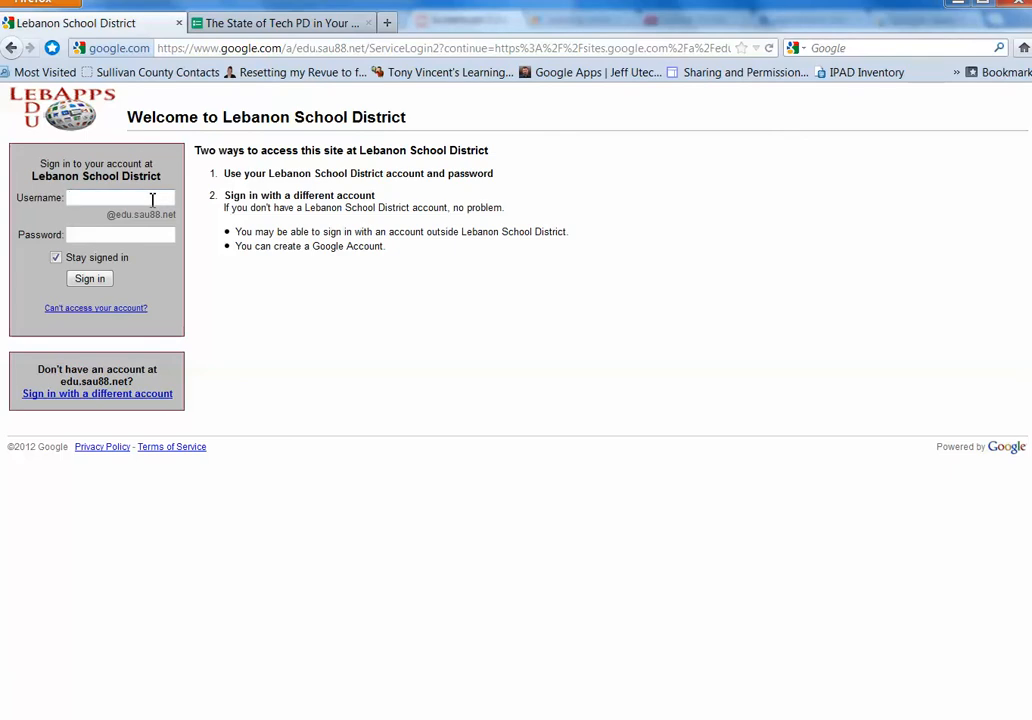
pyautogui.write('ssample')
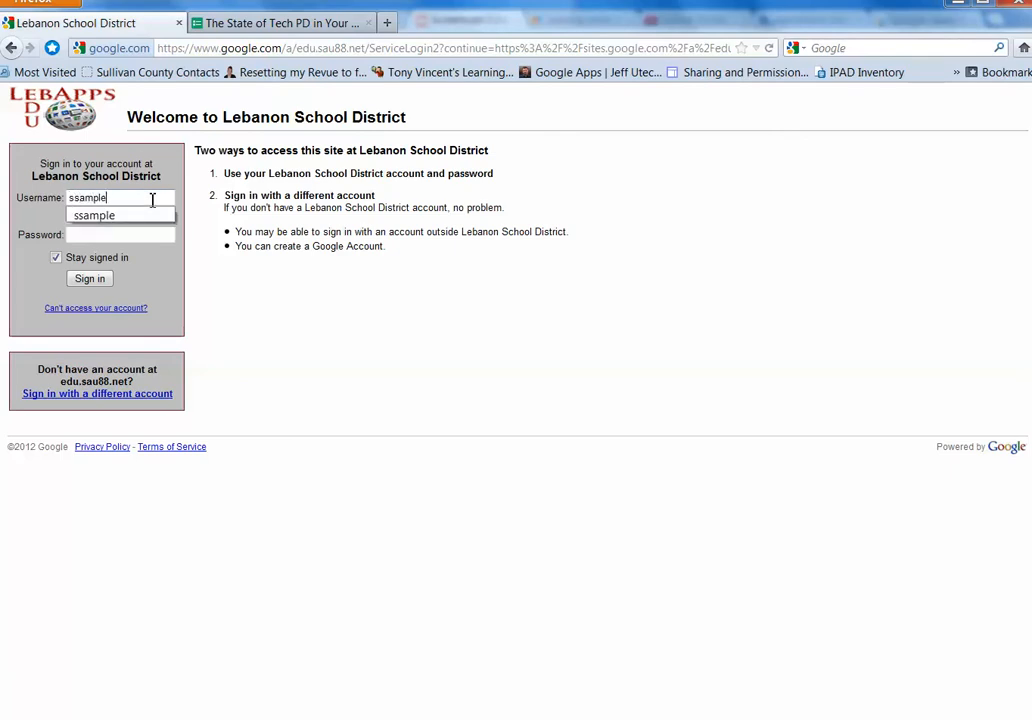
pyautogui.press('Tab')
pyautogui.write('•••••••••')
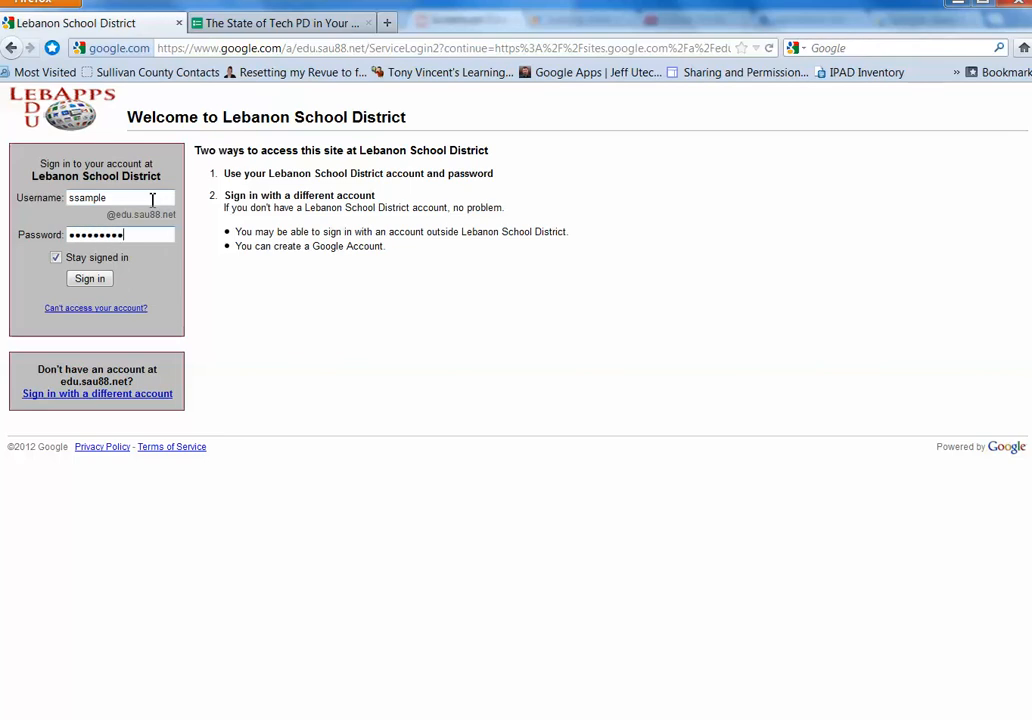
pyautogui.press('Return')
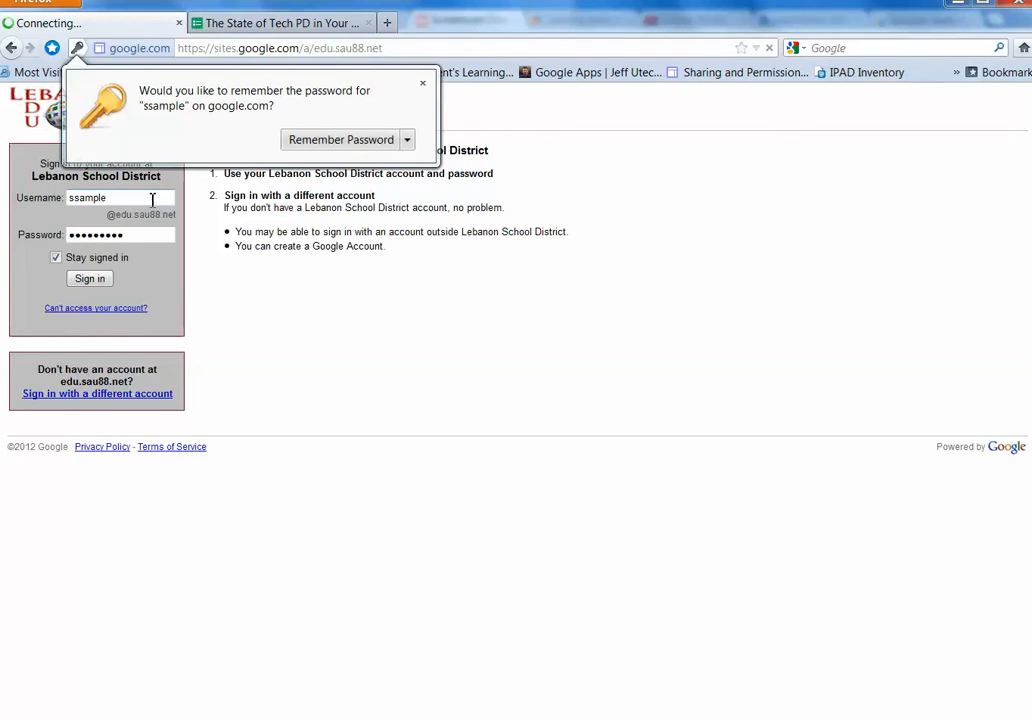
pyautogui.click(422, 83)
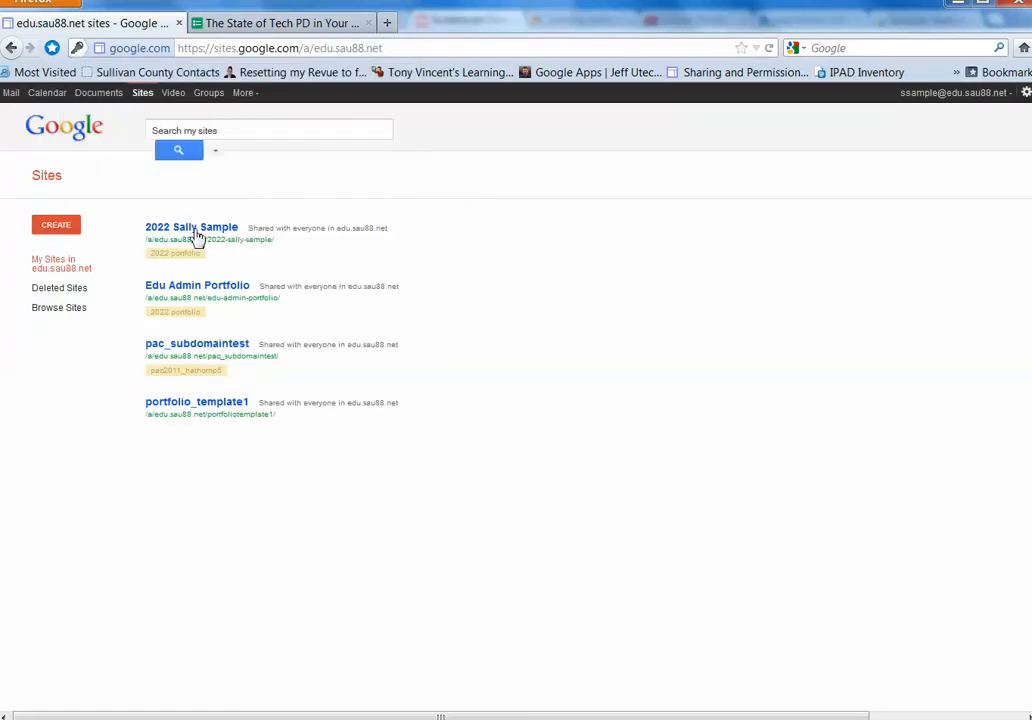
# - Open the Edu Admin Portfolio site, collapse the 6th and 5th Grade sections, and go to the 3rd Grade Project page
pyautogui.click(186, 288)
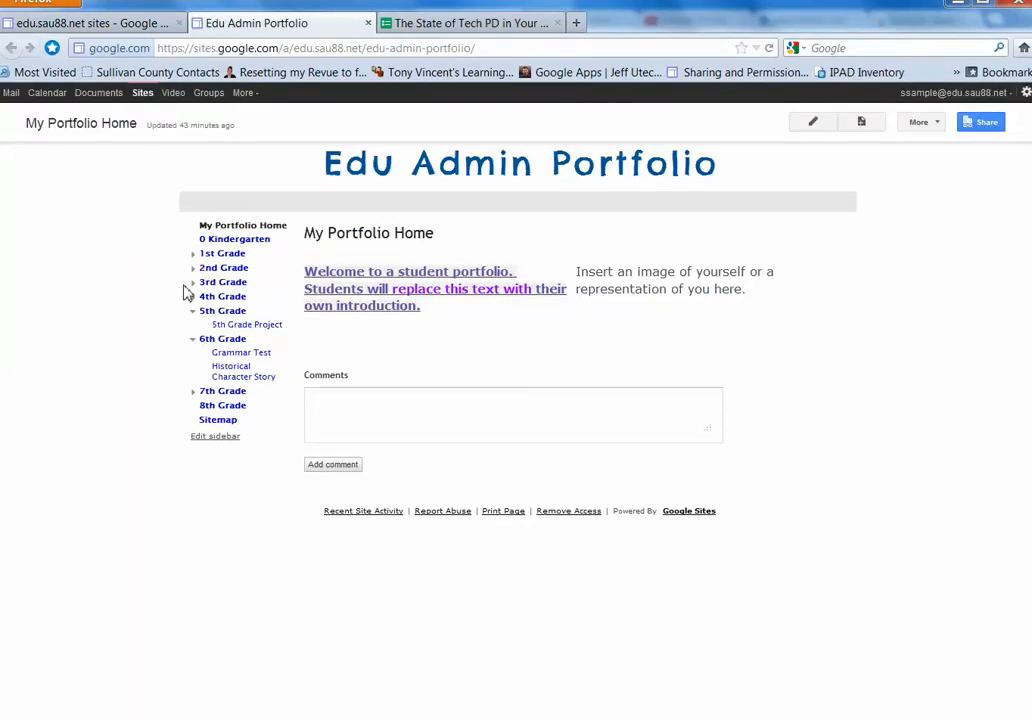
pyautogui.click(193, 338)
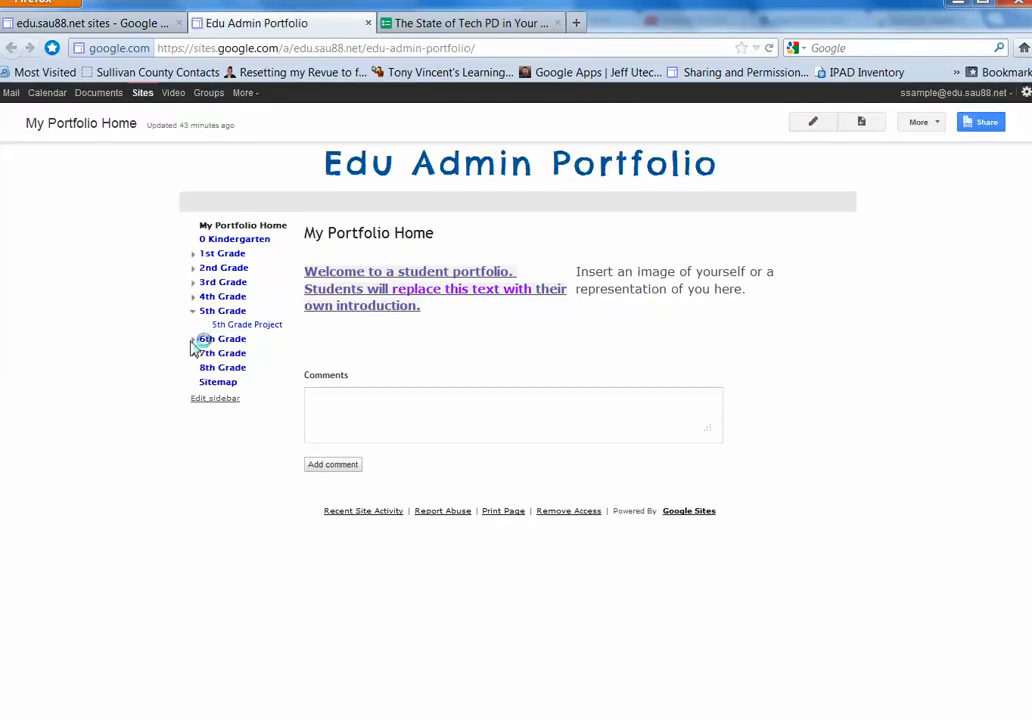
pyautogui.click(194, 312)
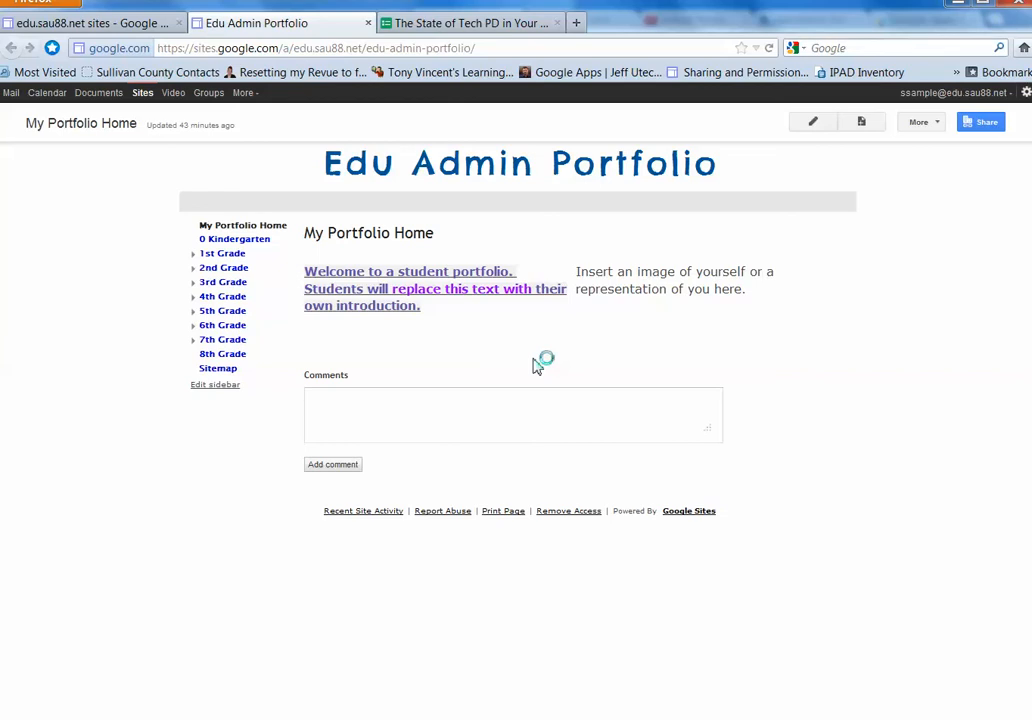
pyautogui.click(194, 283)
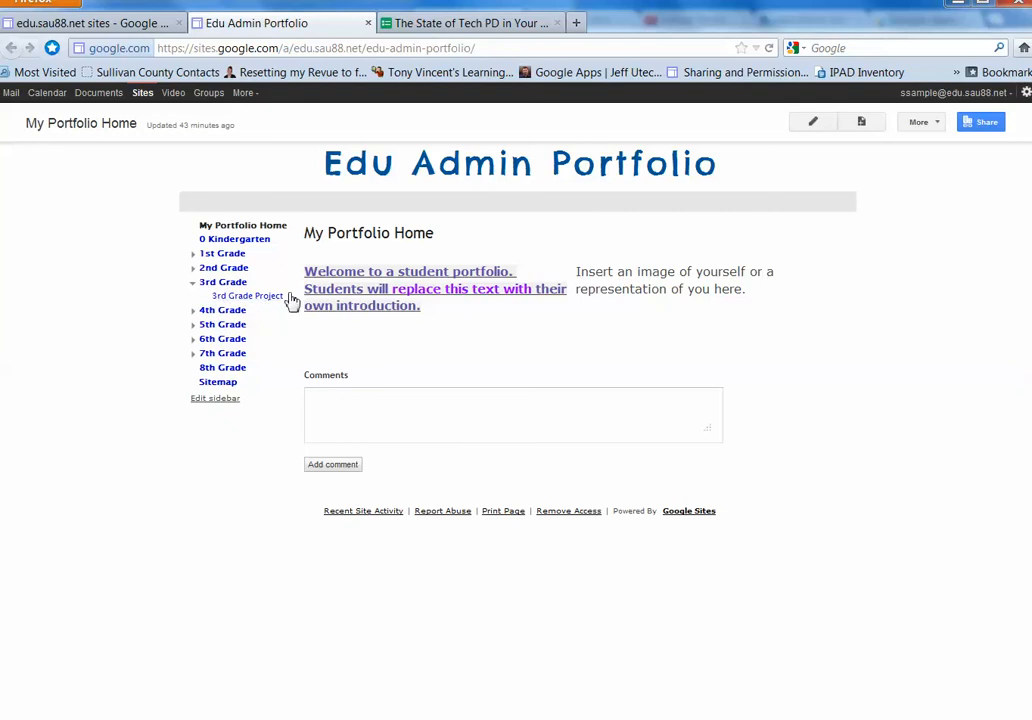
pyautogui.click(243, 300)
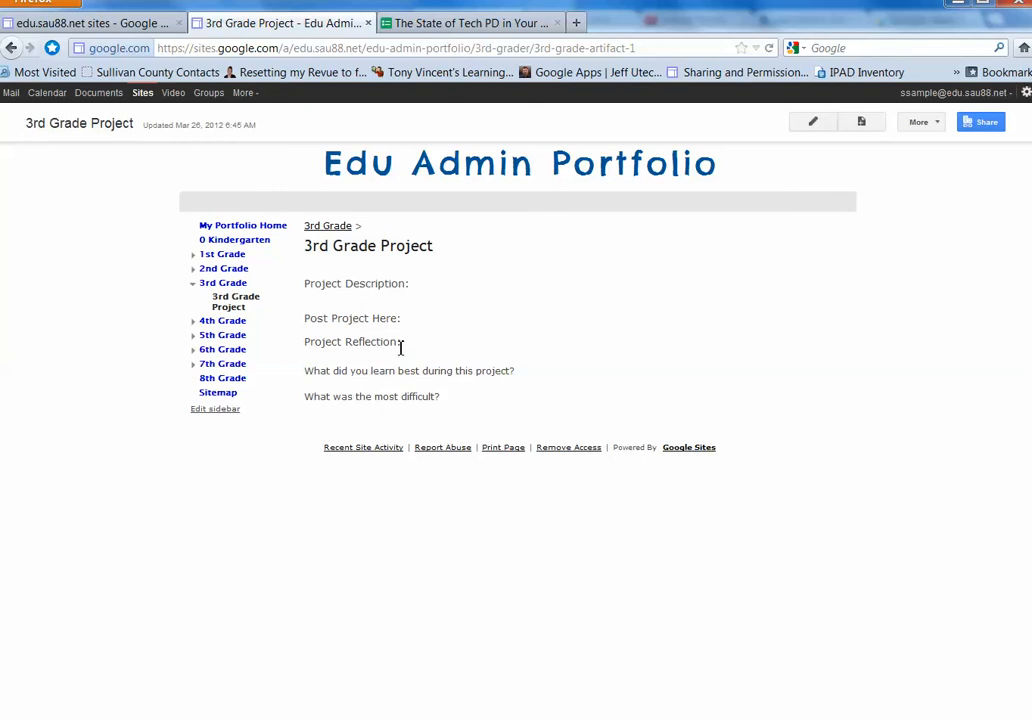
# - Put the 3rd Grade Project page into editing mode and change its title to "Poem about Butterflies"
pyautogui.click(814, 123)
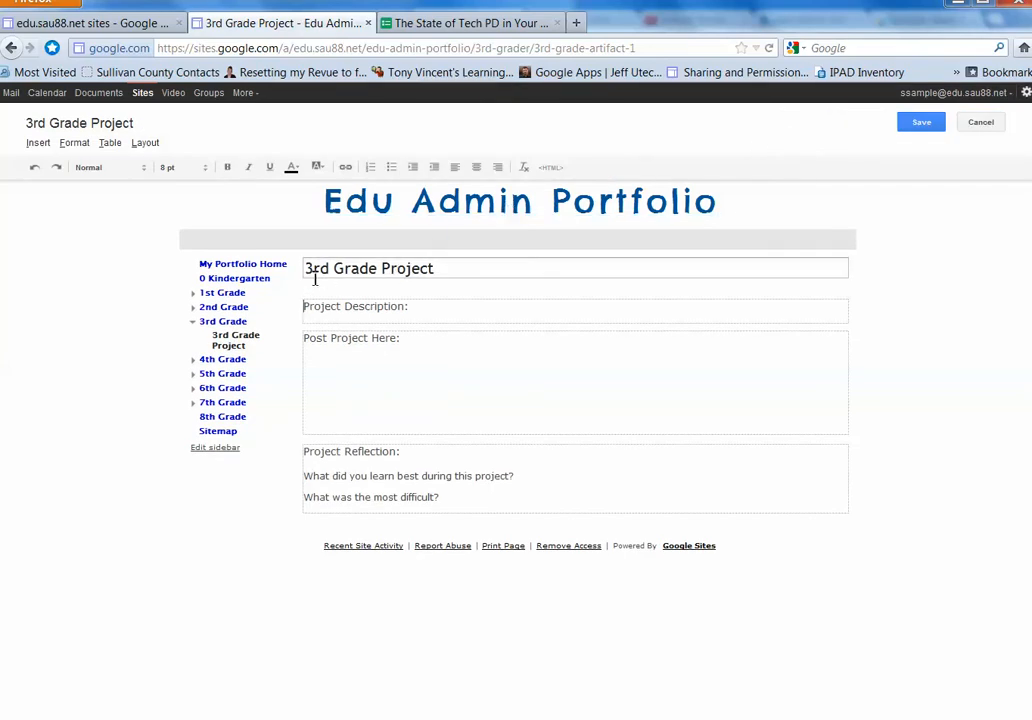
pyautogui.moveTo(440, 270); pyautogui.dragTo(305, 258)
pyautogui.write('Poem ')
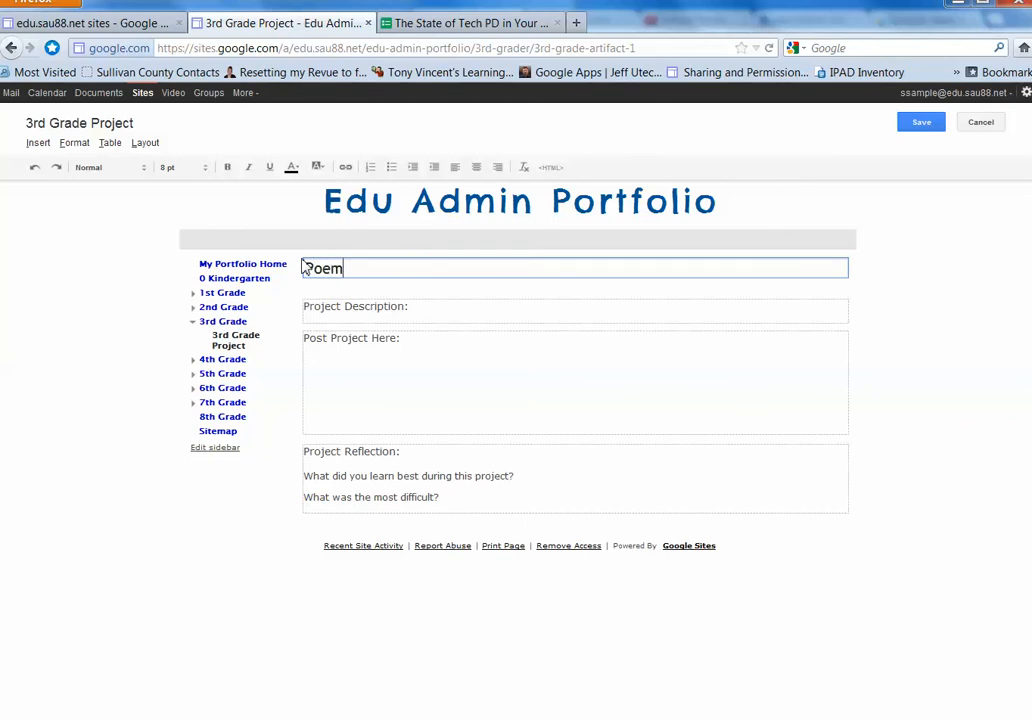
pyautogui.write('about Butterflies')
# - Enter the Project Description: "In science we have been studying butterflies and in language arts we have been writing poems. I wrote this poem about butterflies."
pyautogui.click(412, 312)
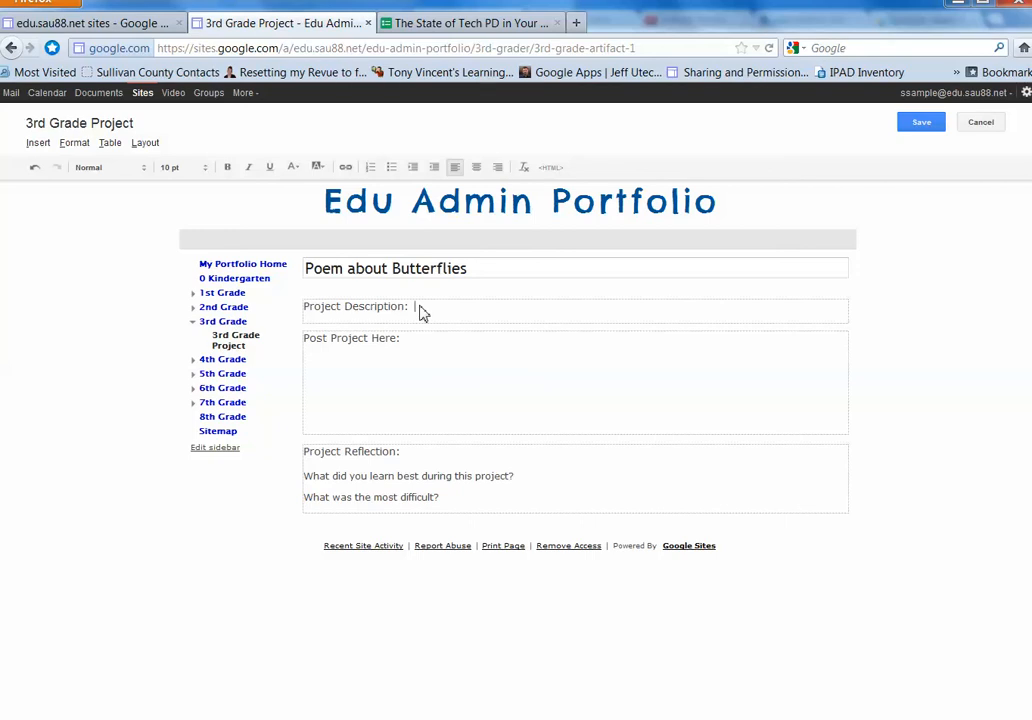
pyautogui.write('In science we have been')
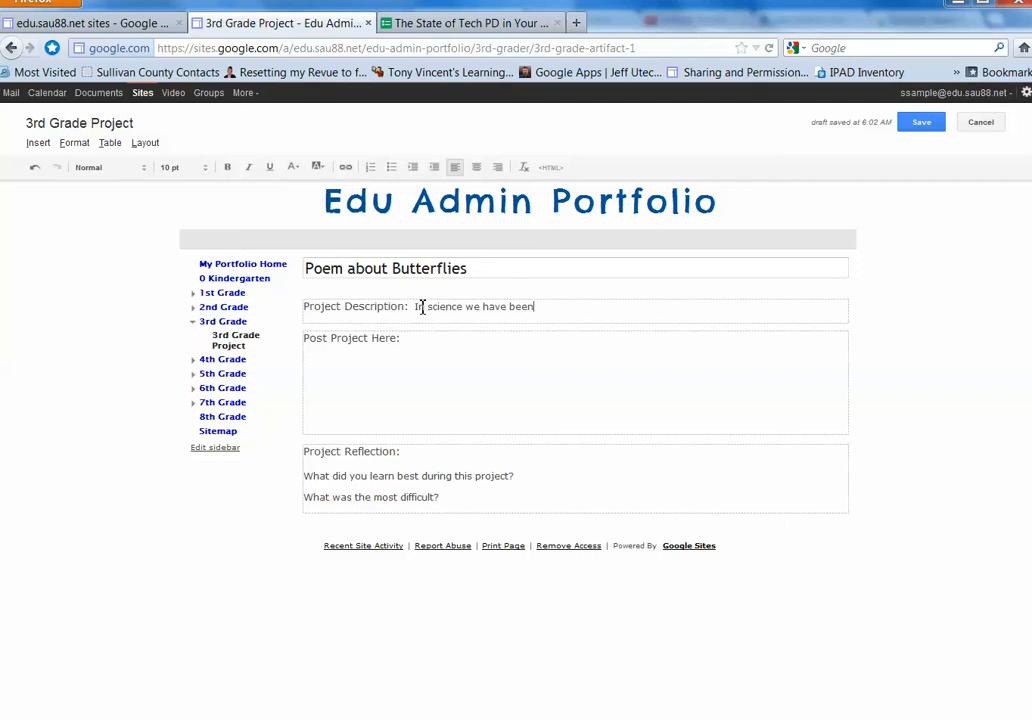
pyautogui.write(' studying butterflies')
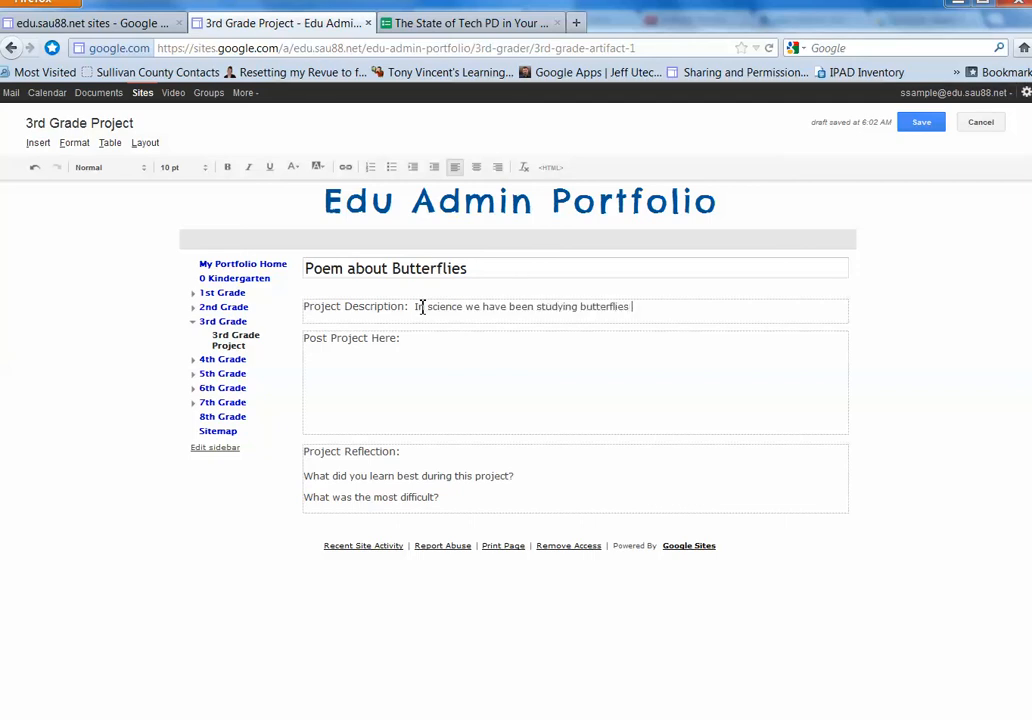
pyautogui.write(' and in language arts we have ')
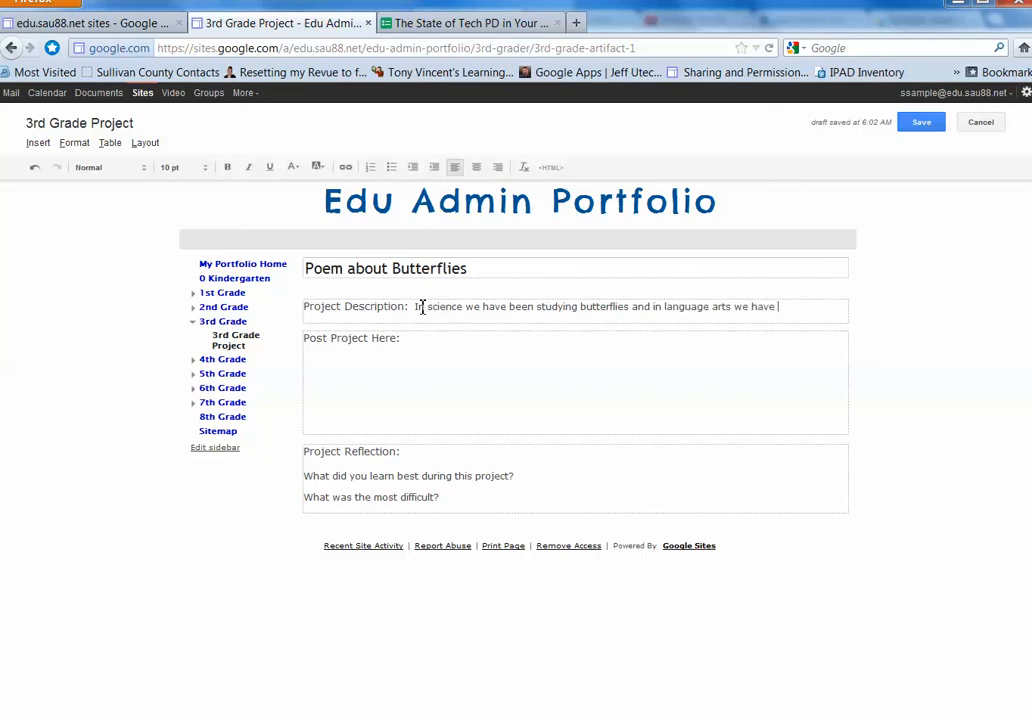
pyautogui.write('been writing poem')
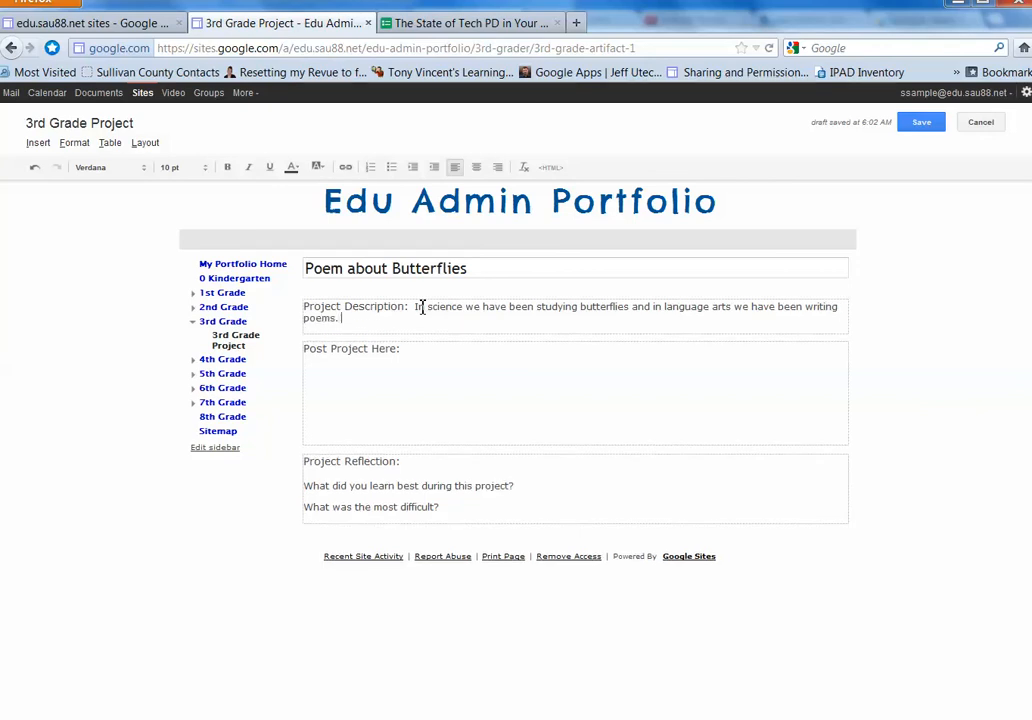
pyautogui.write('s.  I wroet t')
pyautogui.press('BackSpace')
pyautogui.press('BackSpace')
pyautogui.press('BackSpace')
pyautogui.write('this poem about bu')
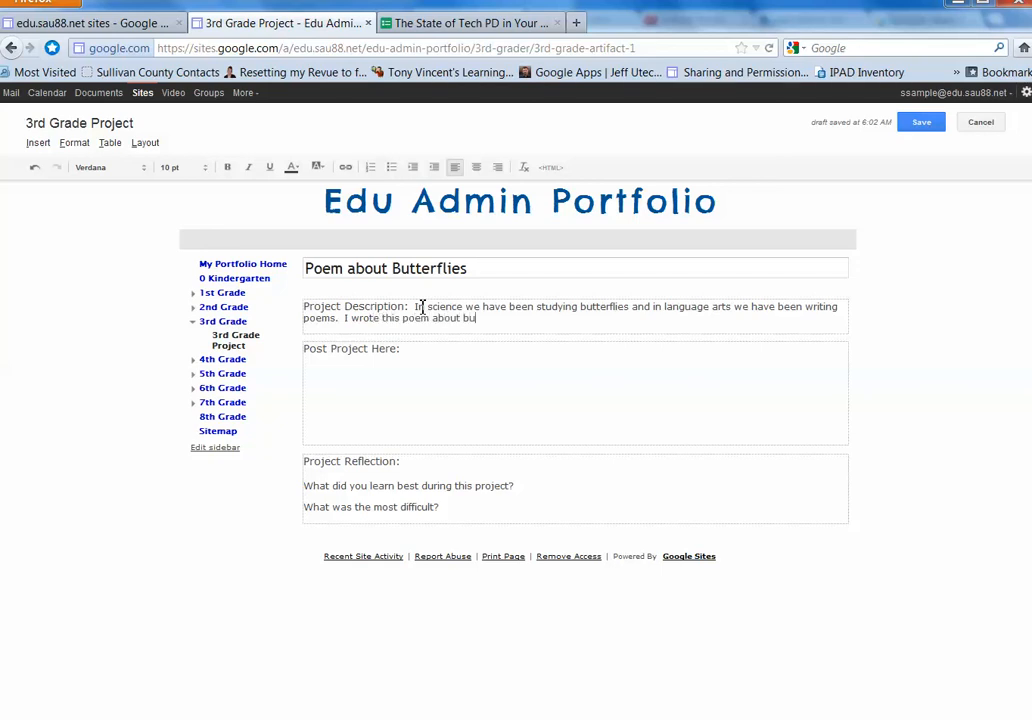
pyautogui.write('tterflies.')
# - Delete the two prompt questions under Project Reflection, about what was learned best and what was most difficult
pyautogui.moveTo(306, 487); pyautogui.dragTo(548, 505)
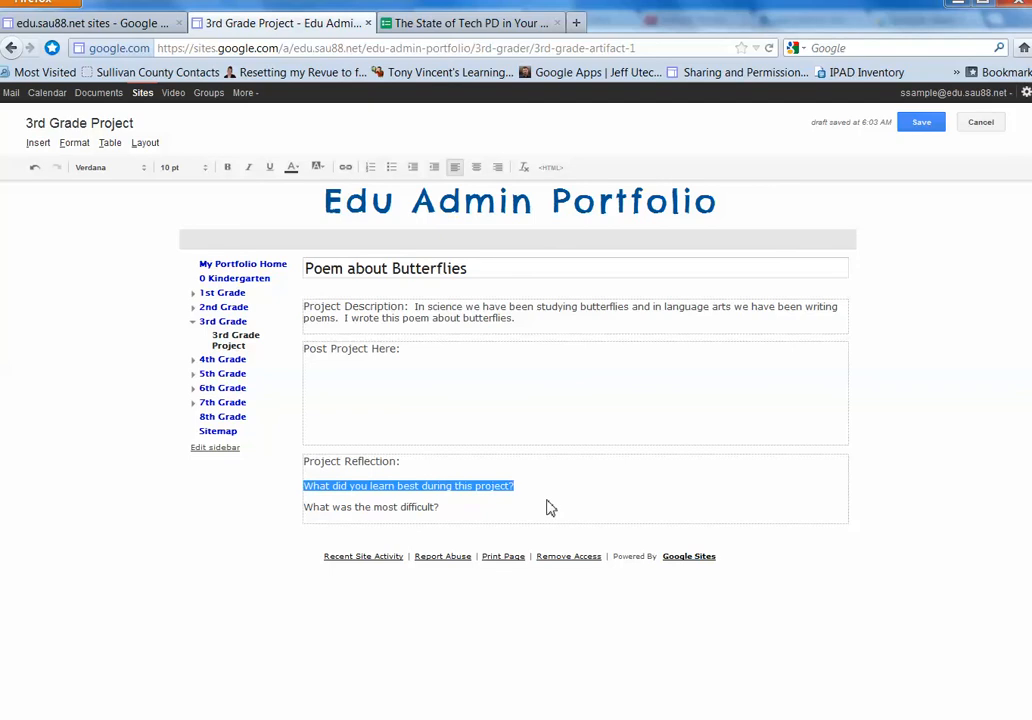
pyautogui.moveTo(452, 514); pyautogui.dragTo(307, 508)
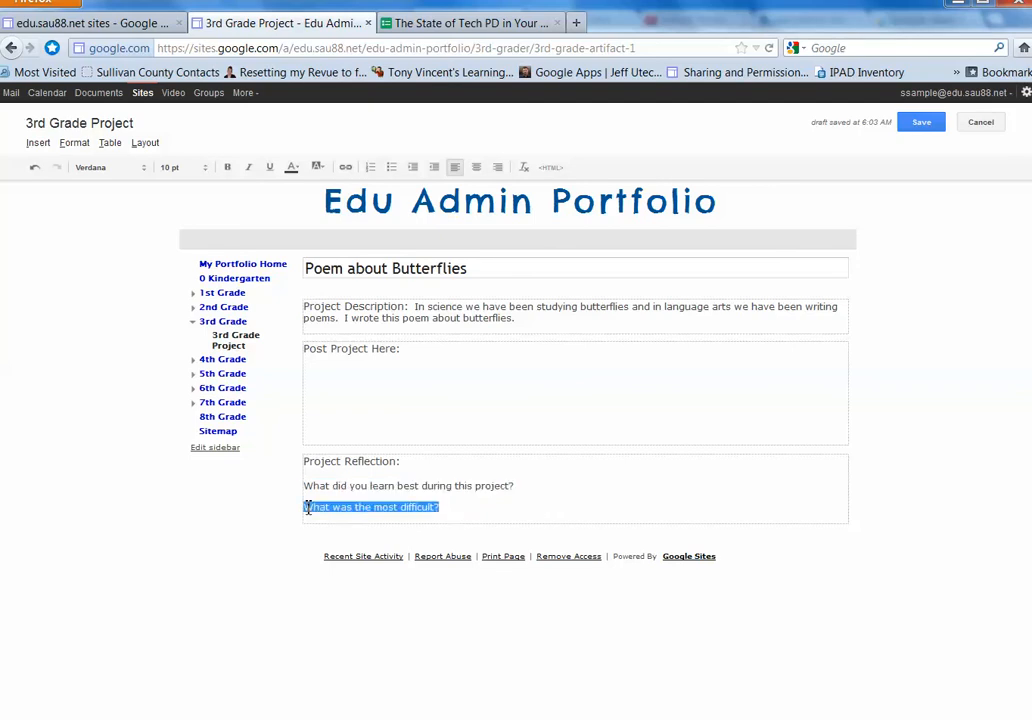
pyautogui.click(479, 505)
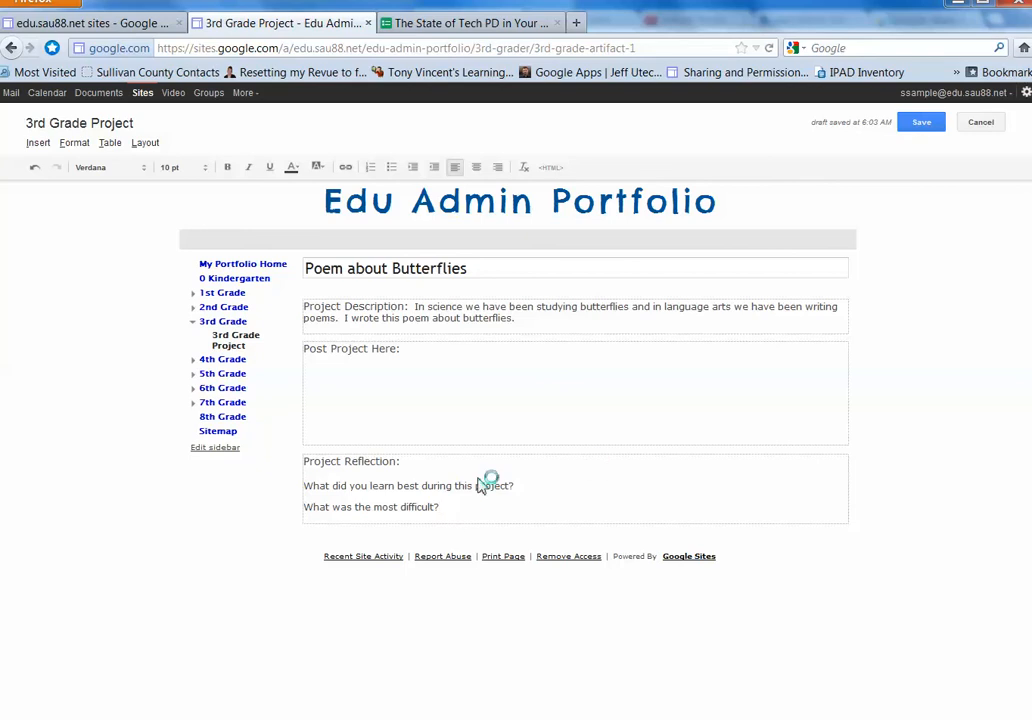
pyautogui.moveTo(460, 524); pyautogui.dragTo(307, 490)
pyautogui.press('BackSpace')
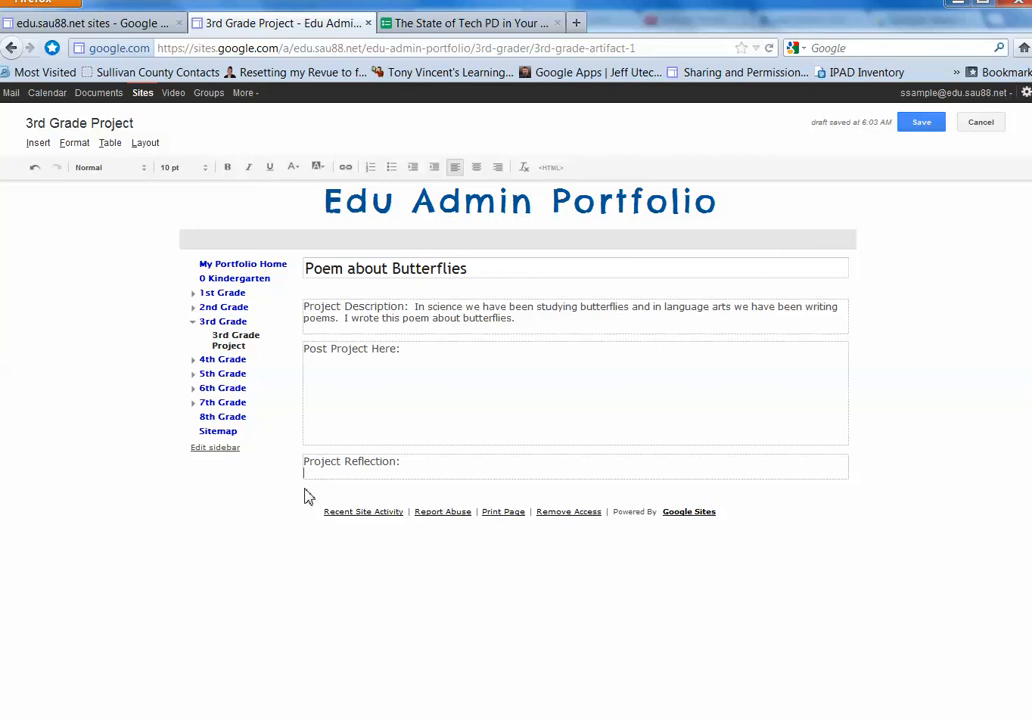
# - Write under Project Reflection: "I was able to write this poem because of all the great things I learned in science."
pyautogui.write('I was able to write this poem becaus')
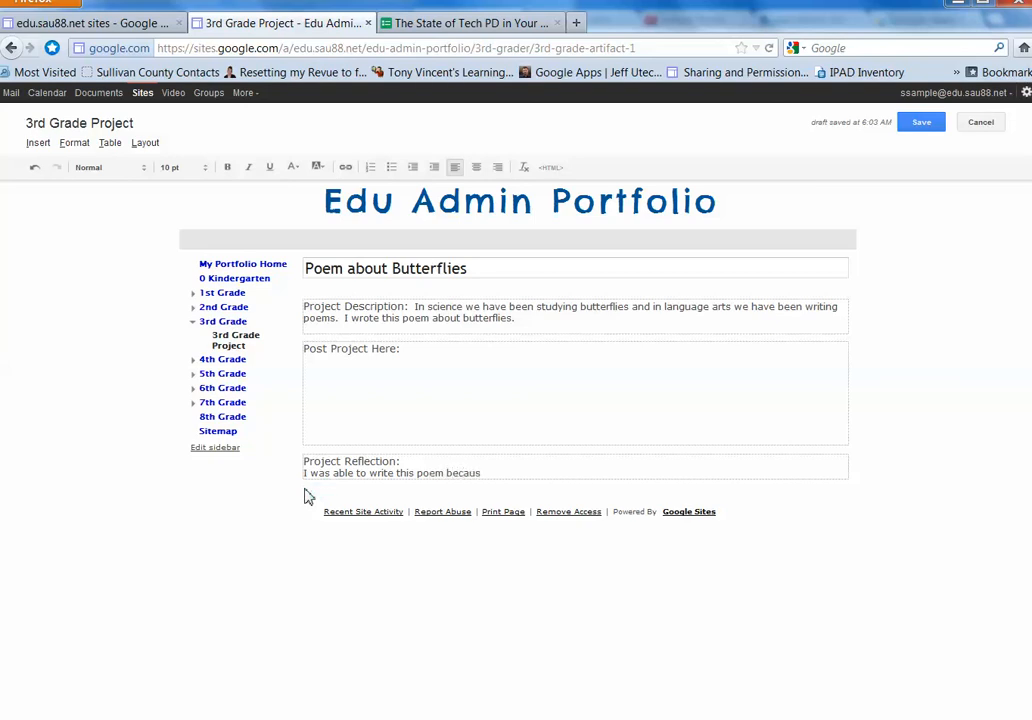
pyautogui.write('e of all the great things I lea')
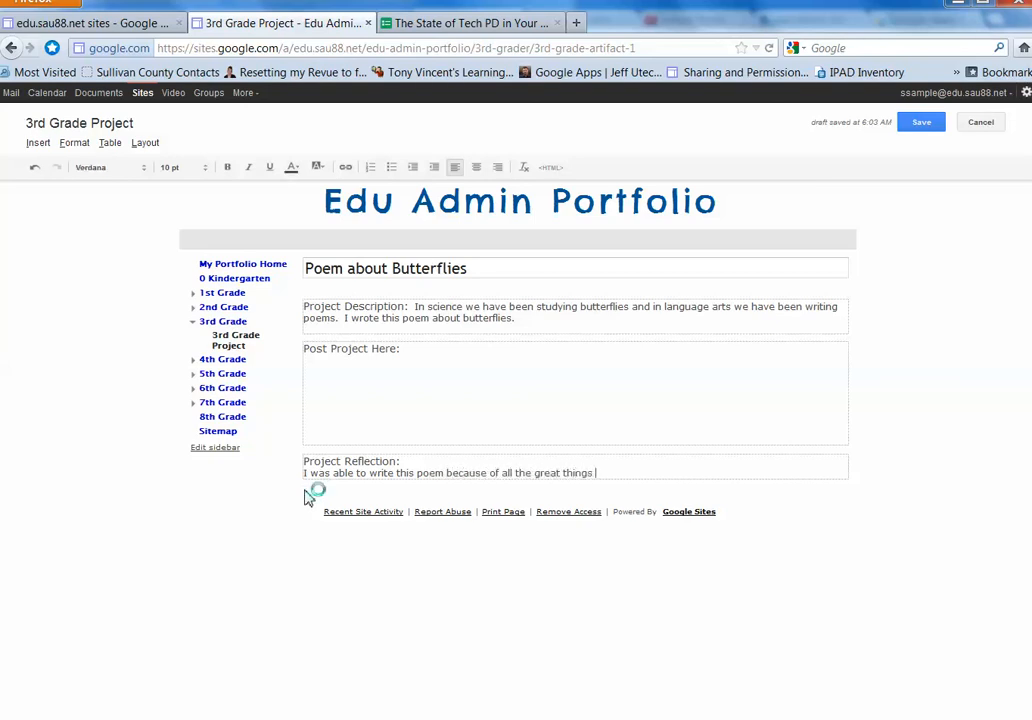
pyautogui.write('rned in Sci')
pyautogui.press('BackSpace')
pyautogui.press('BackSpace')
pyautogui.press('BackSpace')
pyautogui.write('science.')
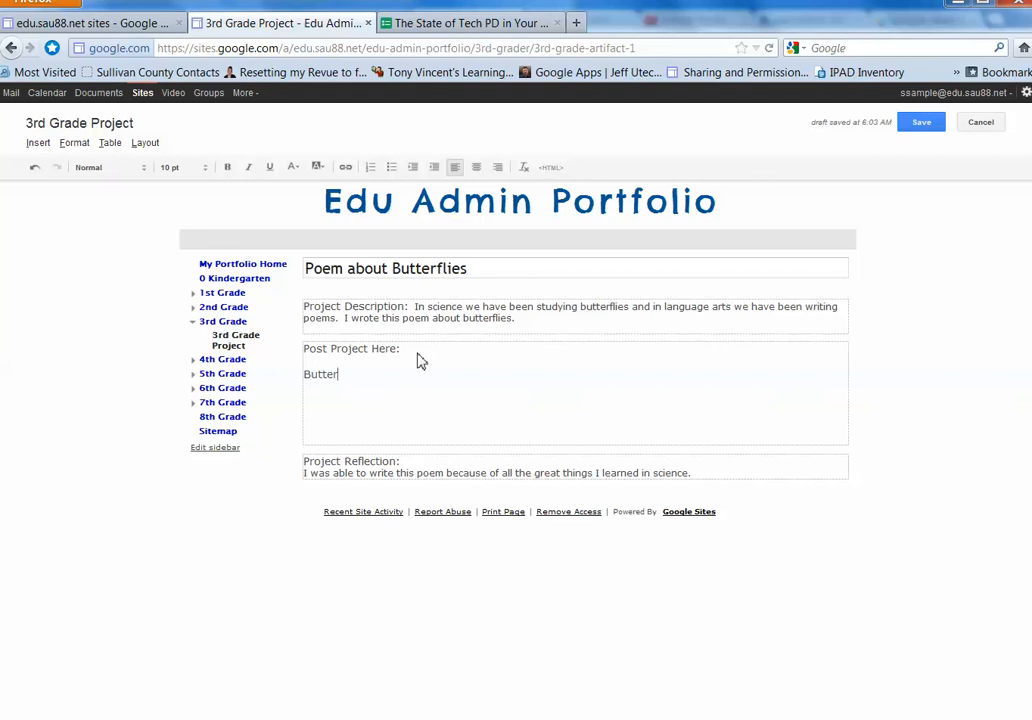
# - Write the poem under Post Project Here on two lines: "Butterflies, butterflies" and "Oh how you fly!"
pyautogui.write('es, butterflies')
pyautogui.press('Return')
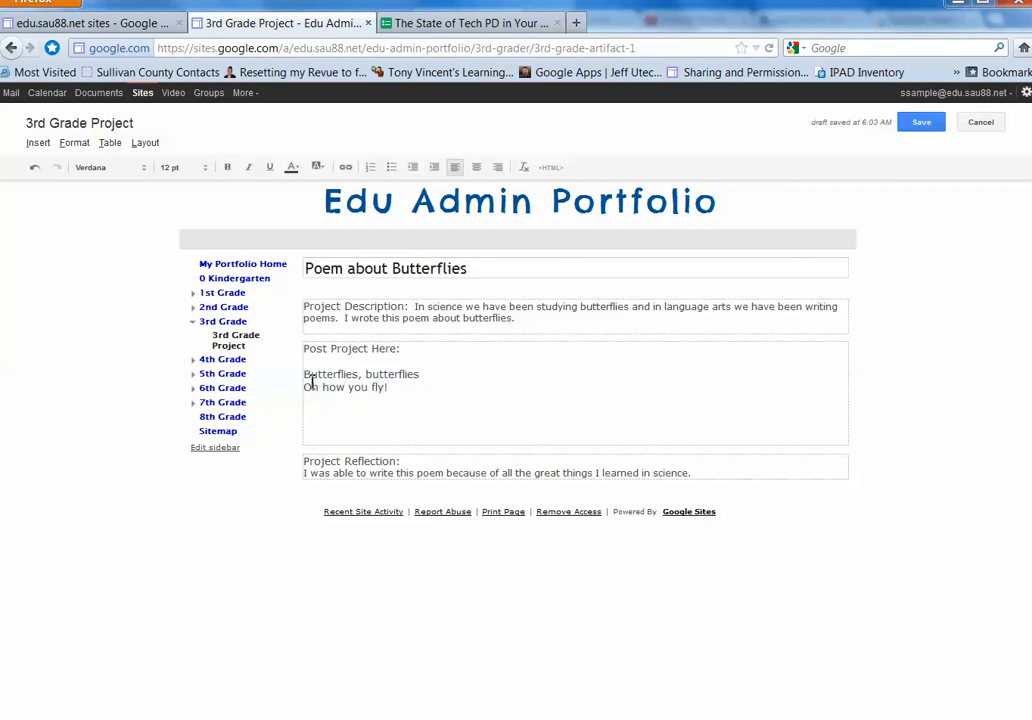
pyautogui.click(465, 380)
# - Format both lines of the butterfly poem as bold, light blue, centered text
pyautogui.moveTo(426, 394); pyautogui.dragTo(303, 375)
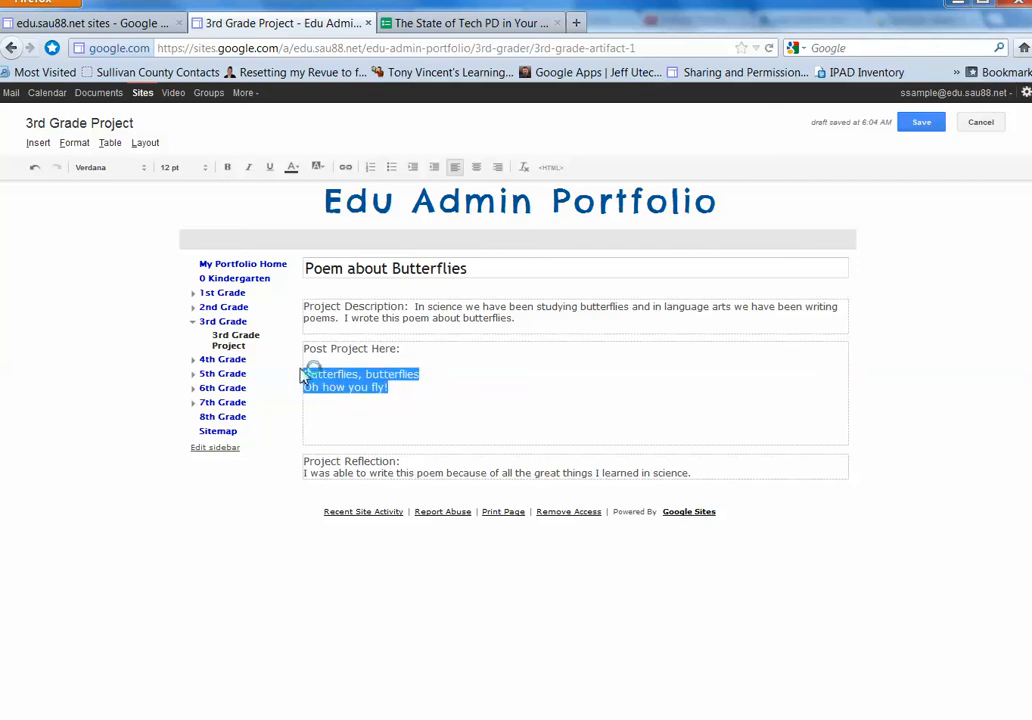
pyautogui.click(227, 168)
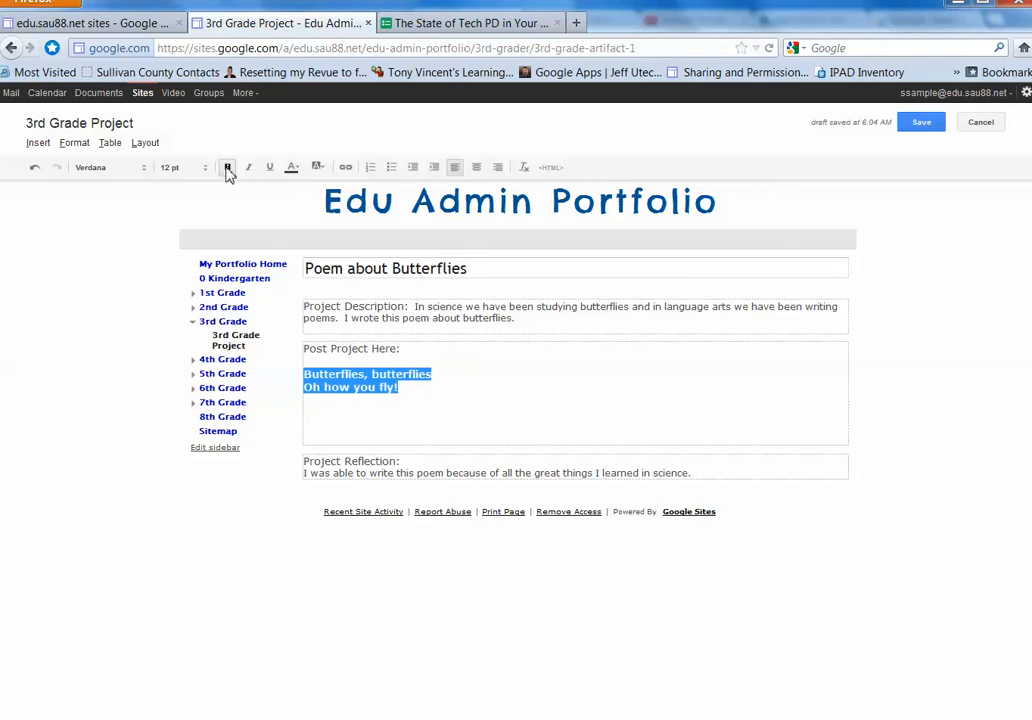
pyautogui.click(301, 168)
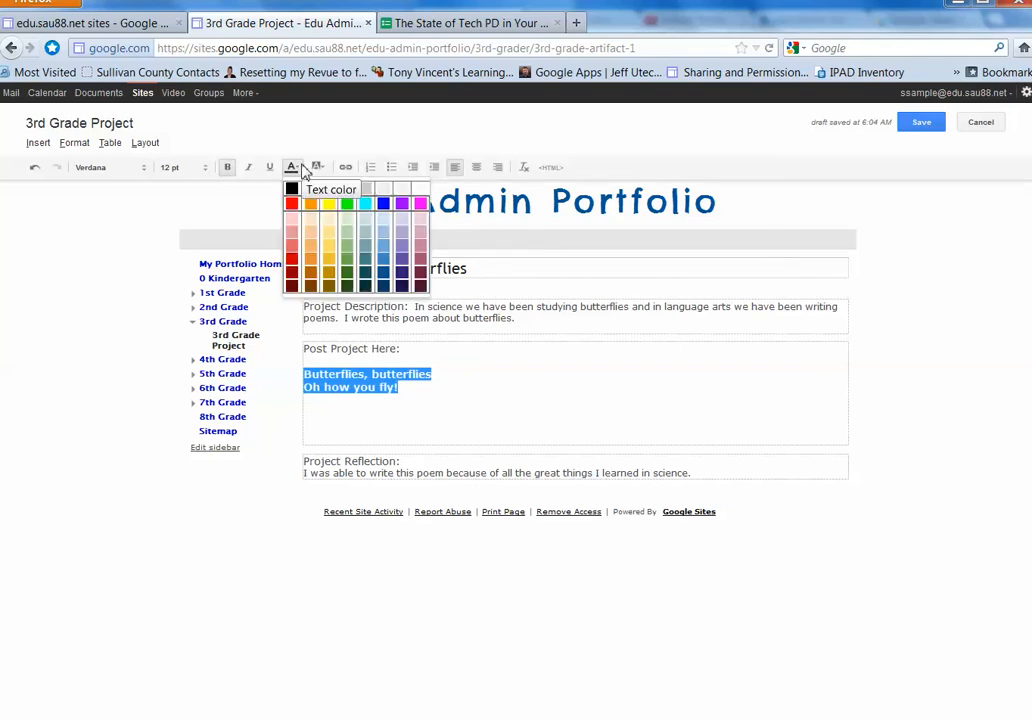
pyautogui.click(365, 231)
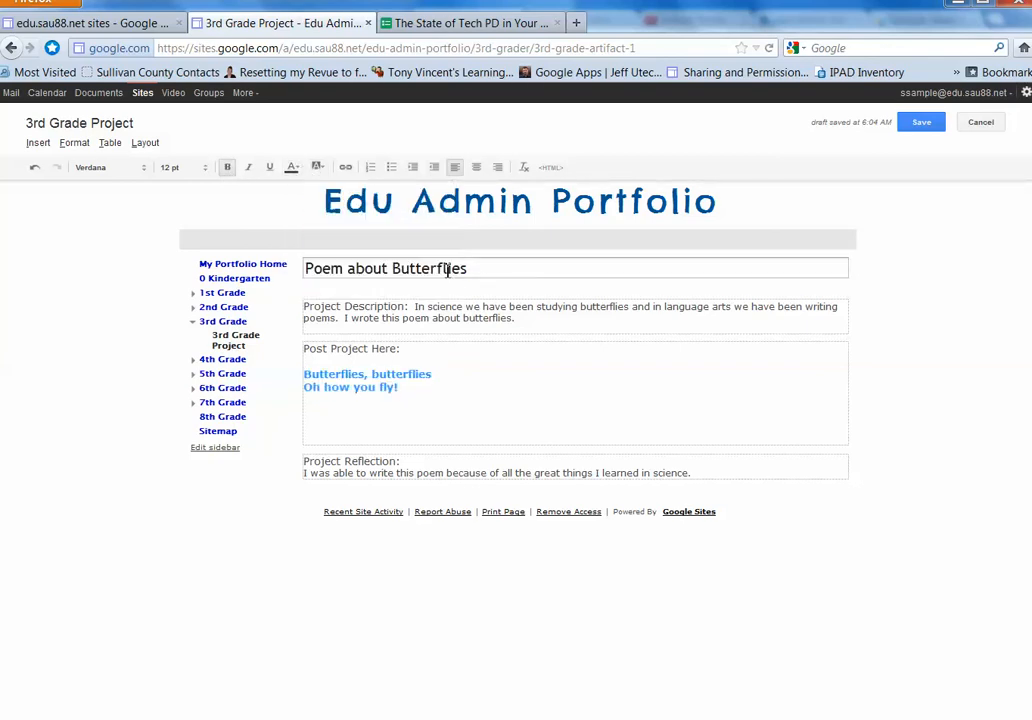
pyautogui.click(478, 169)
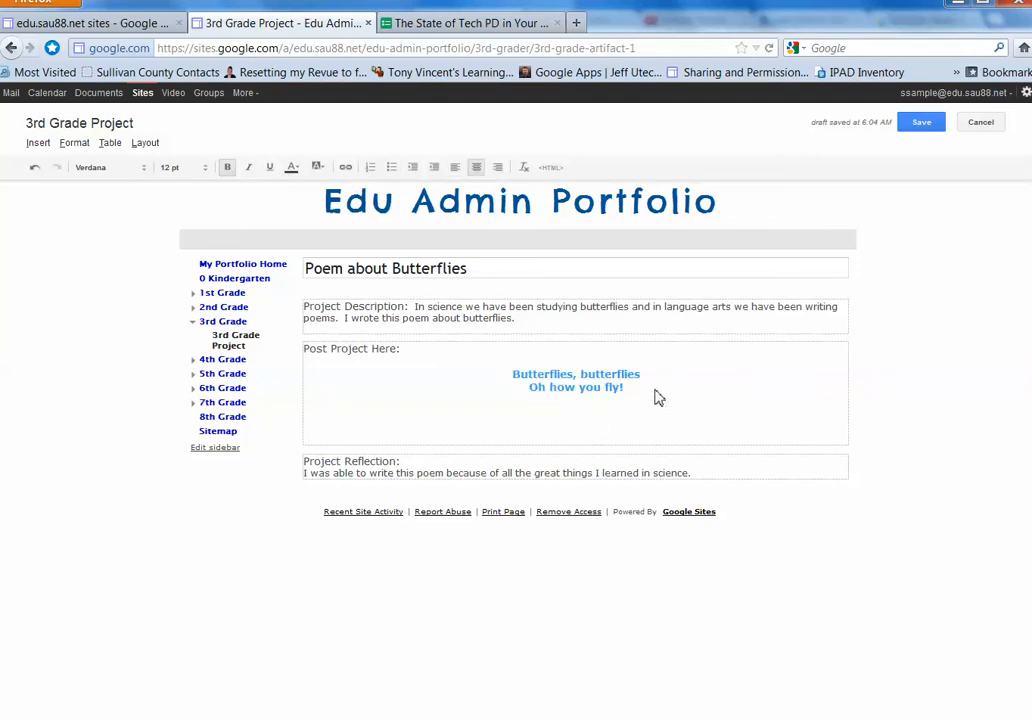
pyautogui.moveTo(522, 370); pyautogui.dragTo(514, 388)
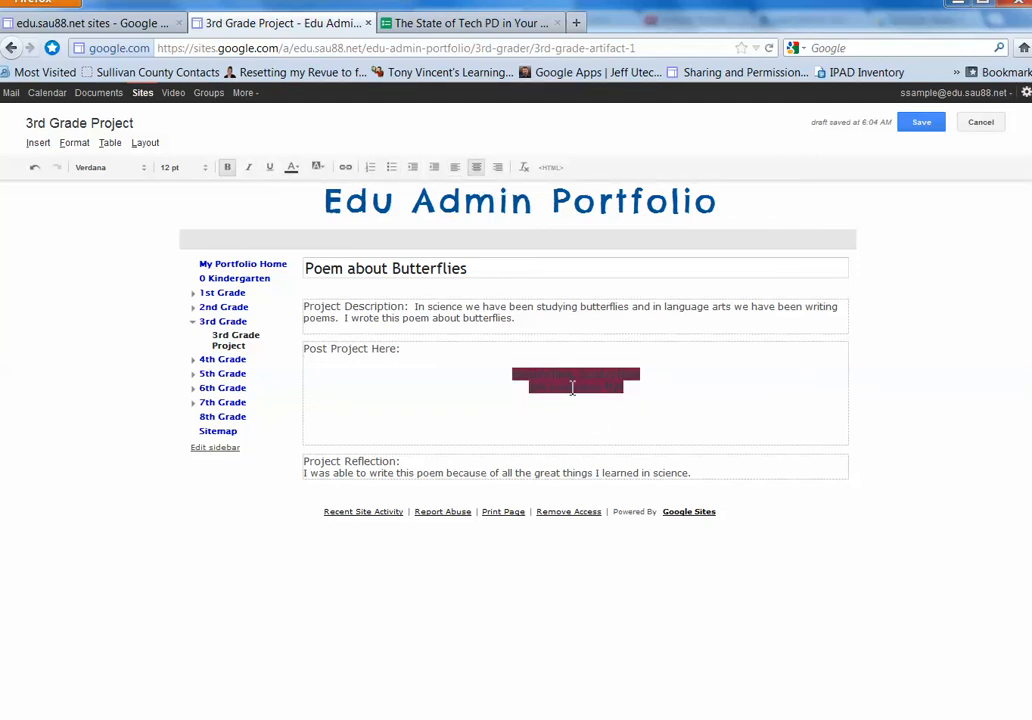
pyautogui.click(523, 369)
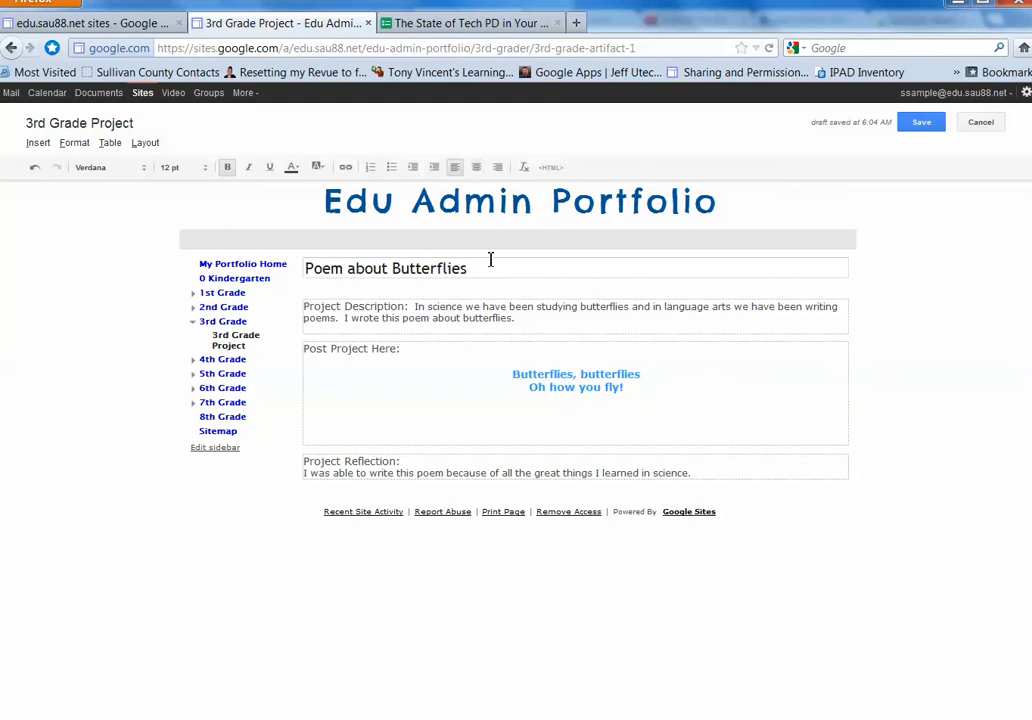
# - Change both lines of the butterfly poem to dark maroon text with a very light gray text background
pyautogui.click(301, 170)
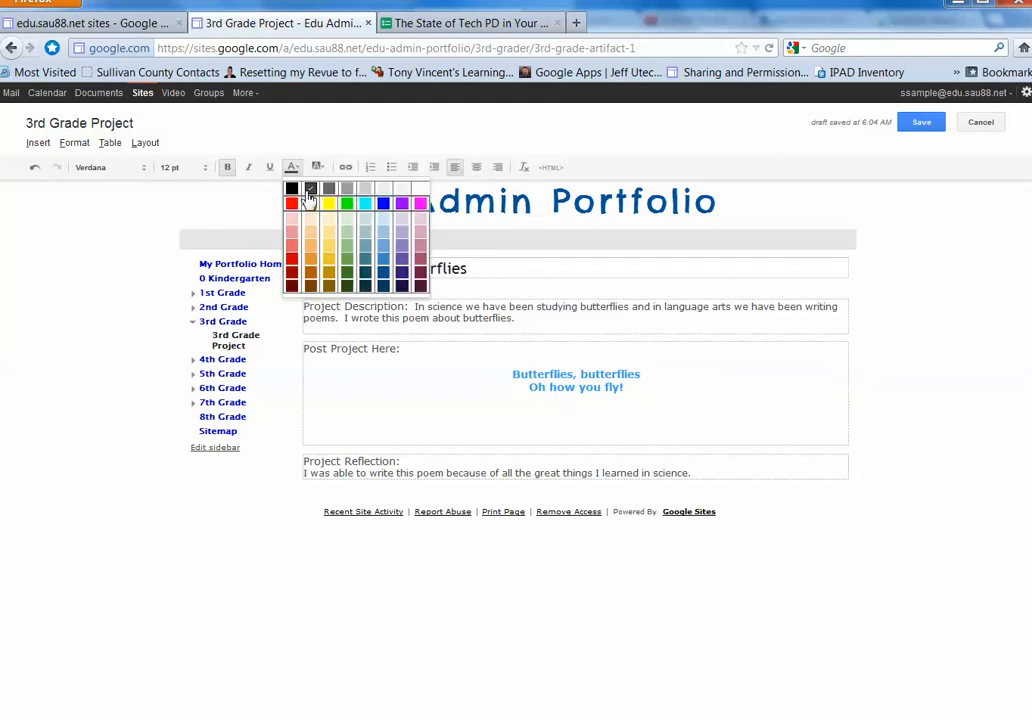
pyautogui.click(419, 290)
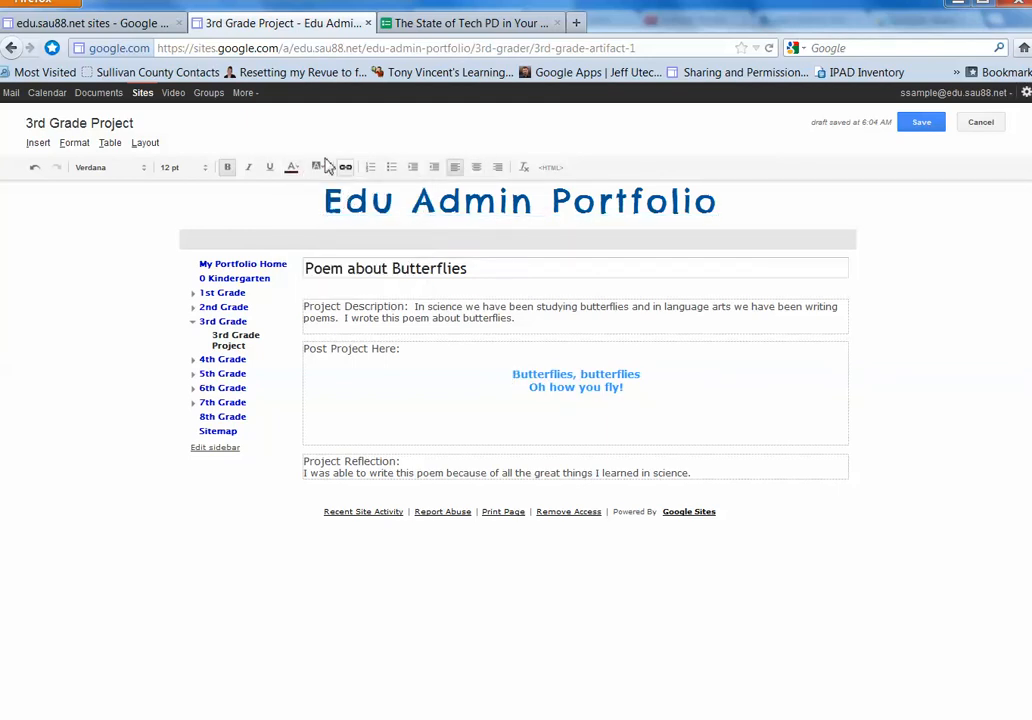
pyautogui.click(318, 168)
pyautogui.click(433, 190)
pyautogui.click(503, 409)
pyautogui.moveTo(624, 396); pyautogui.dragTo(518, 372)
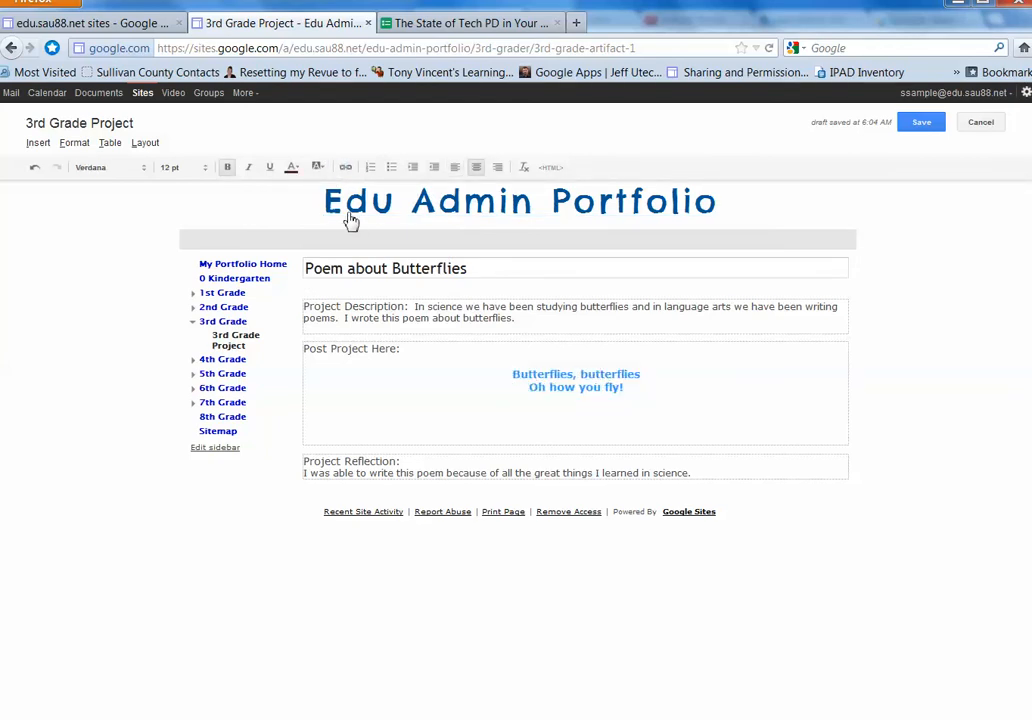
pyautogui.click(317, 168)
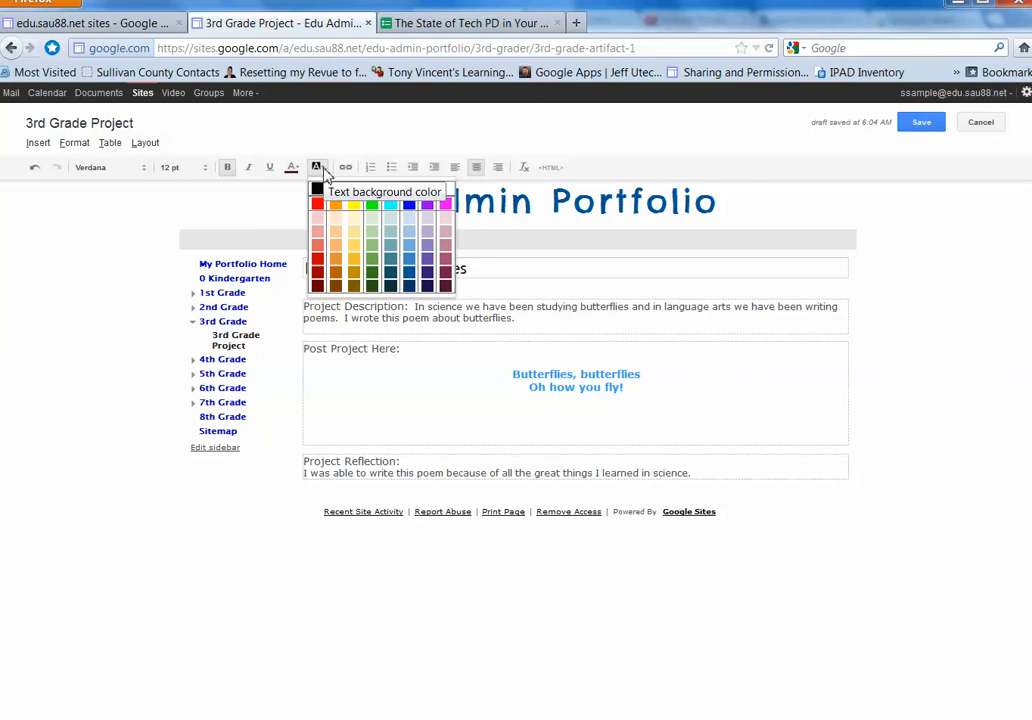
pyautogui.click(403, 190)
pyautogui.click(478, 437)
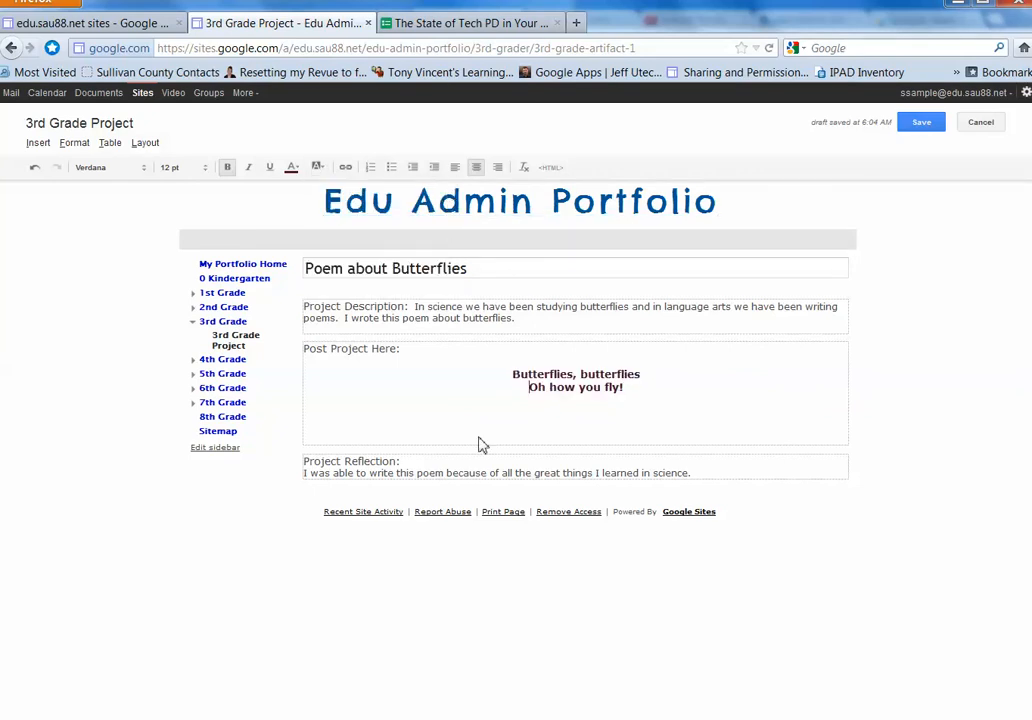
# - Enlarge both lines of the butterfly poem to 18 pt
pyautogui.moveTo(655, 384); pyautogui.dragTo(493, 370)
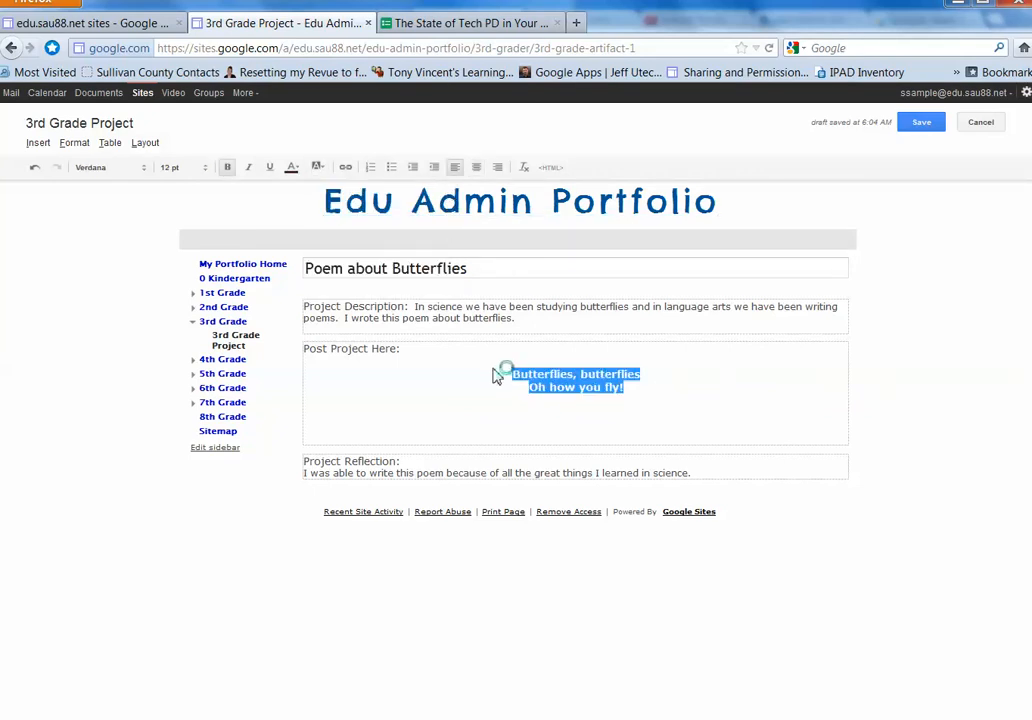
pyautogui.click(203, 169)
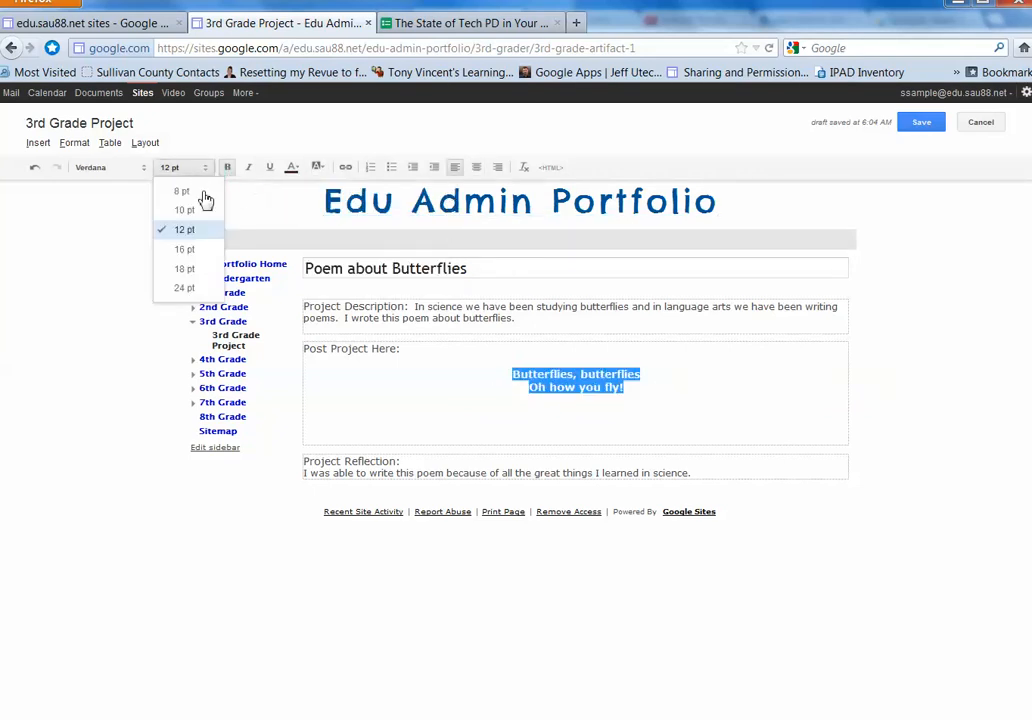
pyautogui.click(200, 269)
pyautogui.click(539, 381)
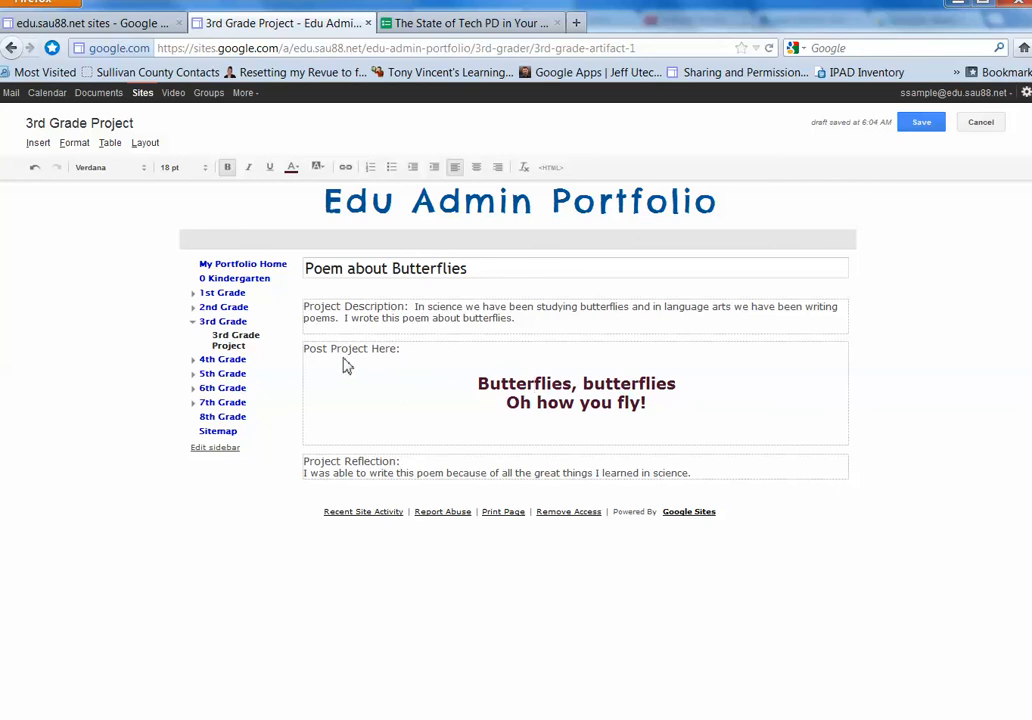
# - Delete the labels "Post Project Here:", "Project Description:" and "Project Reflection:" from the page, keeping the written text, and save the page
pyautogui.moveTo(396, 349); pyautogui.dragTo(301, 359)
pyautogui.press('BackSpace')
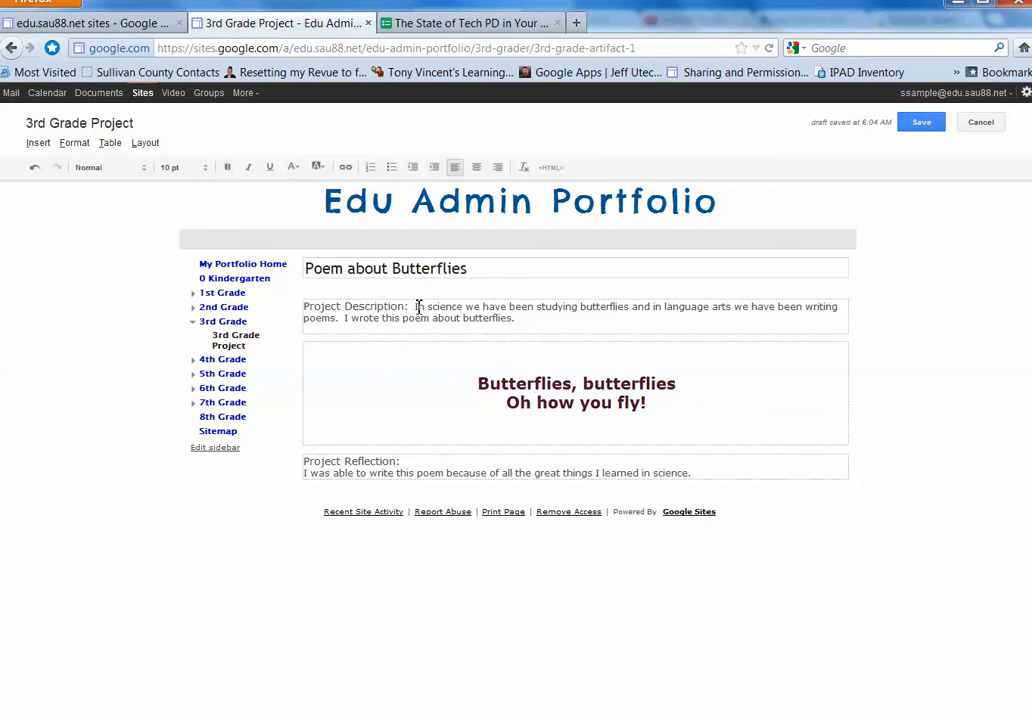
pyautogui.moveTo(414, 307); pyautogui.dragTo(297, 302)
pyautogui.press('BackSpace')
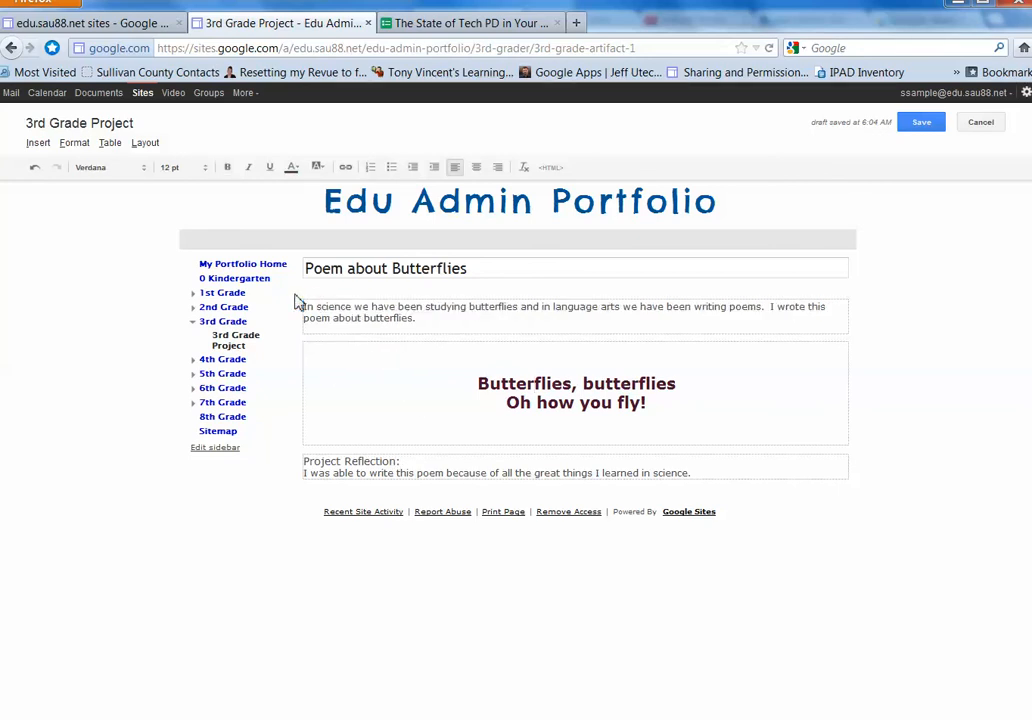
pyautogui.moveTo(402, 462); pyautogui.dragTo(302, 467)
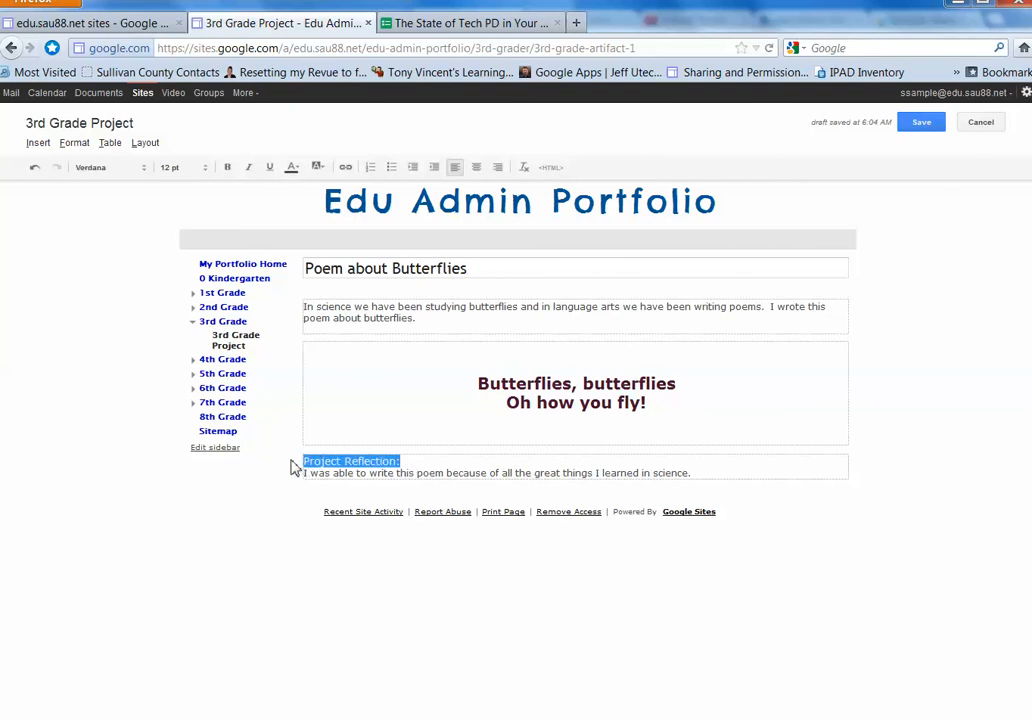
pyautogui.press('BackSpace')
pyautogui.press('BackSpace')
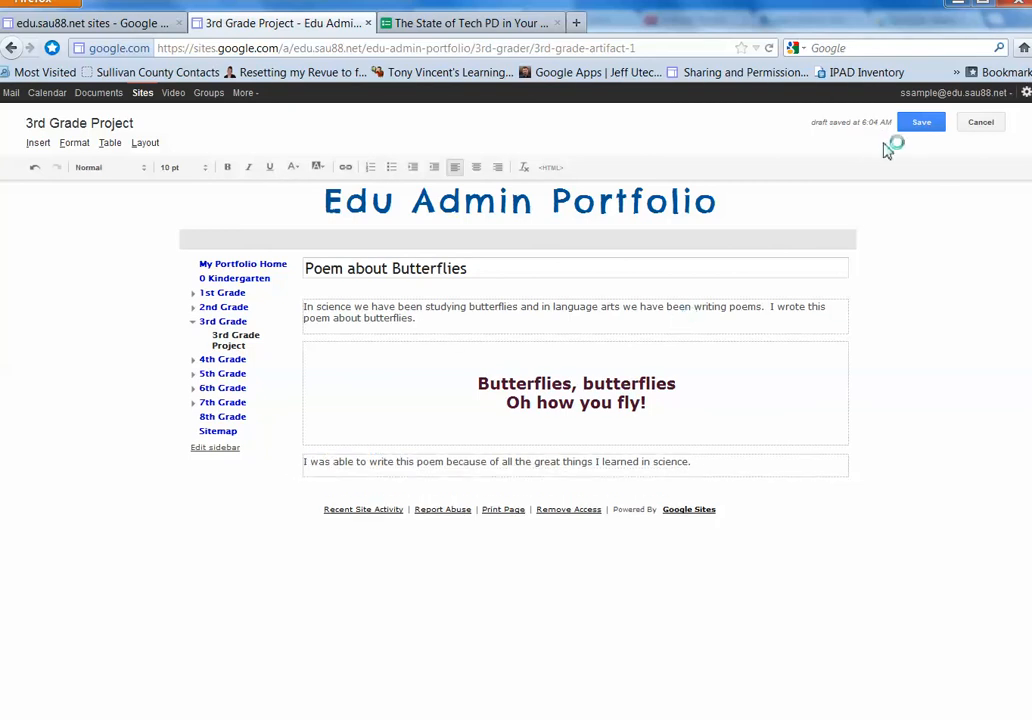
pyautogui.click(920, 127)
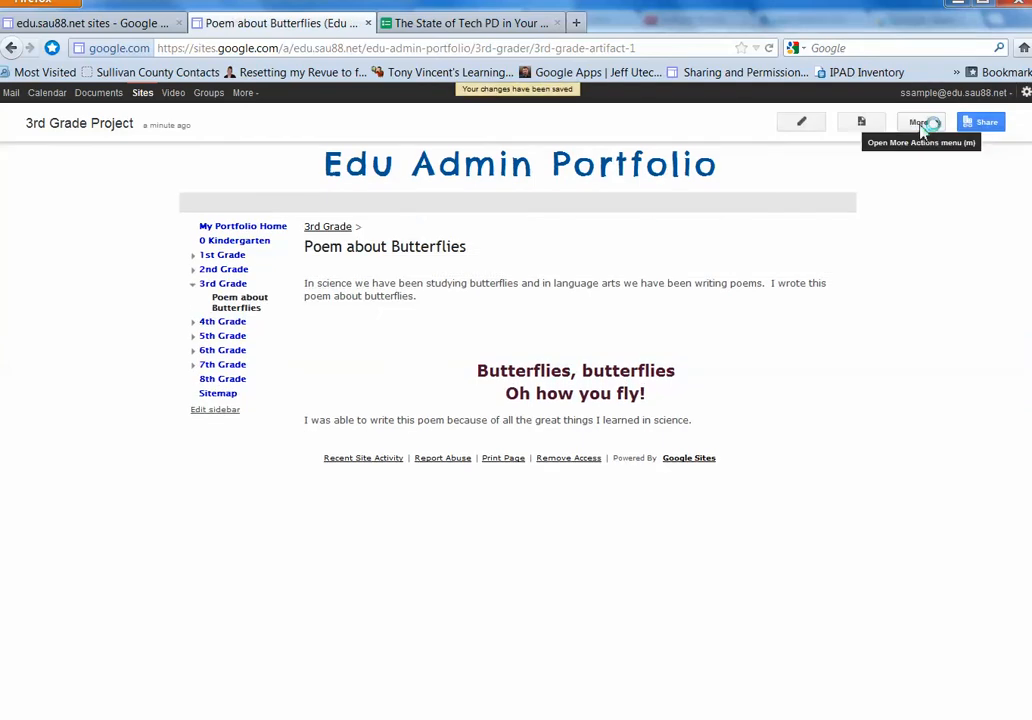